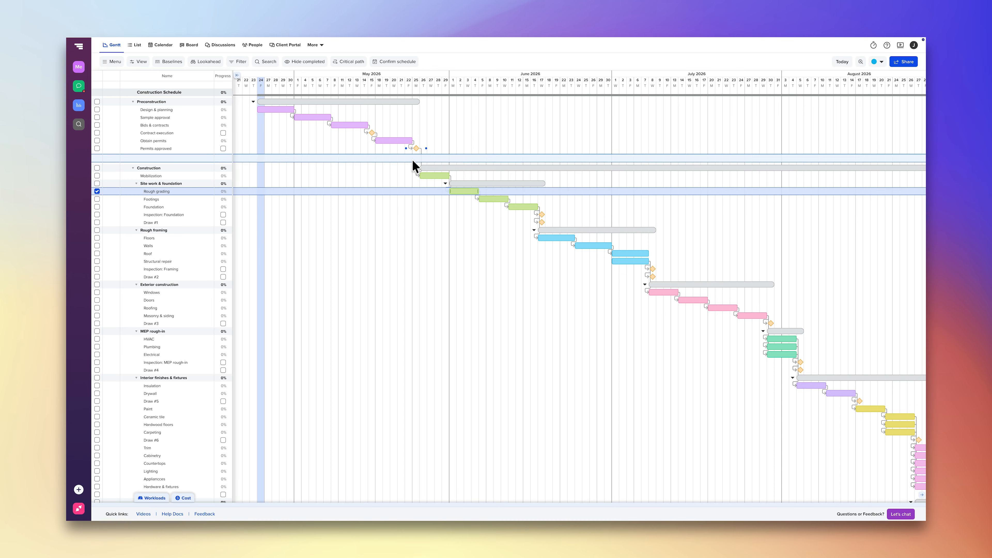
Step: Examine the construction Gantt chart's tasks and phases, from site work and rough framing through MEP rough-in to interior finishes
click(456, 184)
click(515, 207)
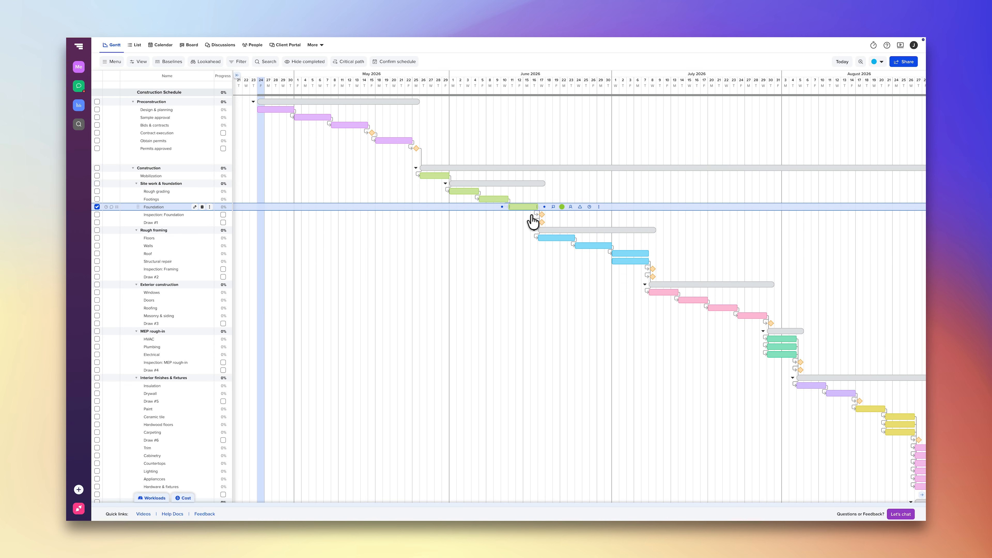
click(556, 230)
click(784, 332)
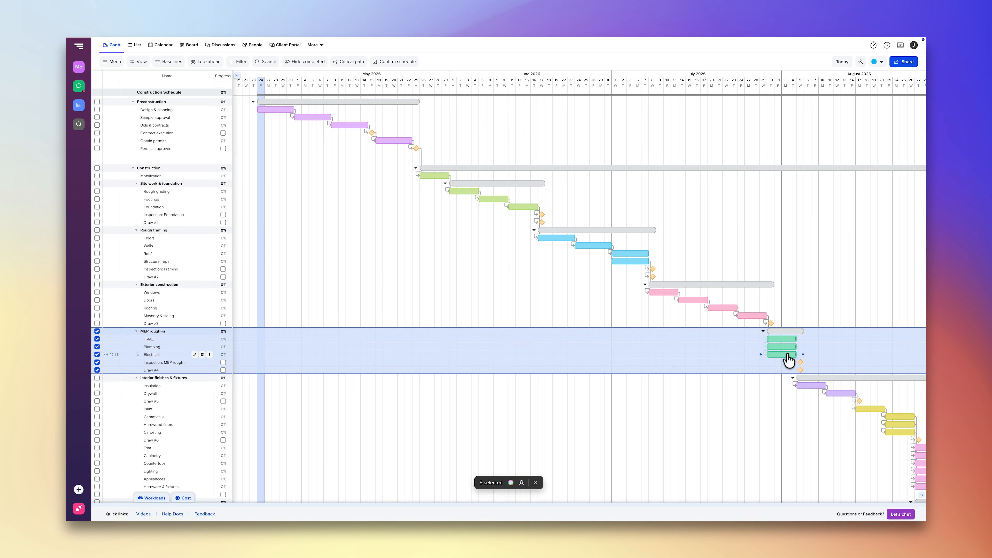
click(801, 362)
click(820, 378)
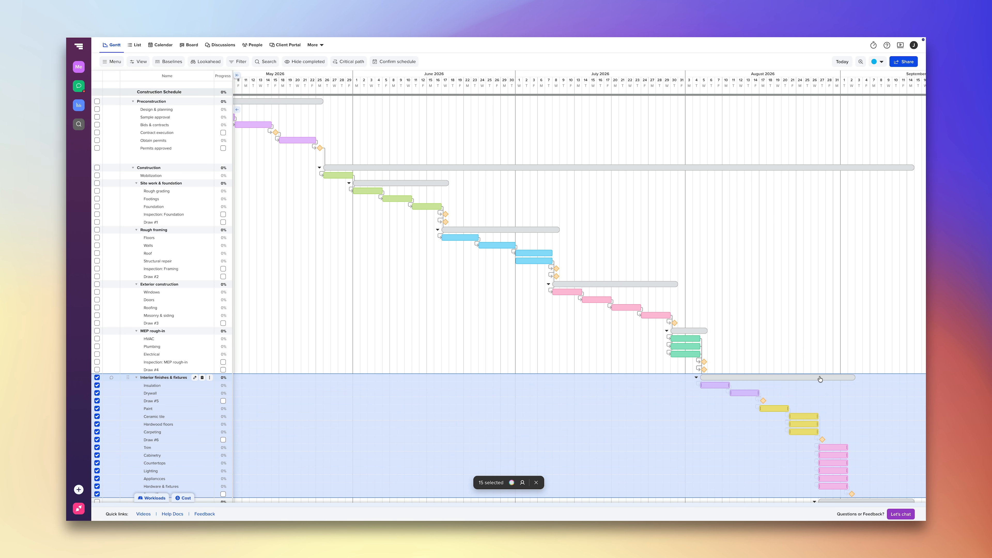
click(835, 362)
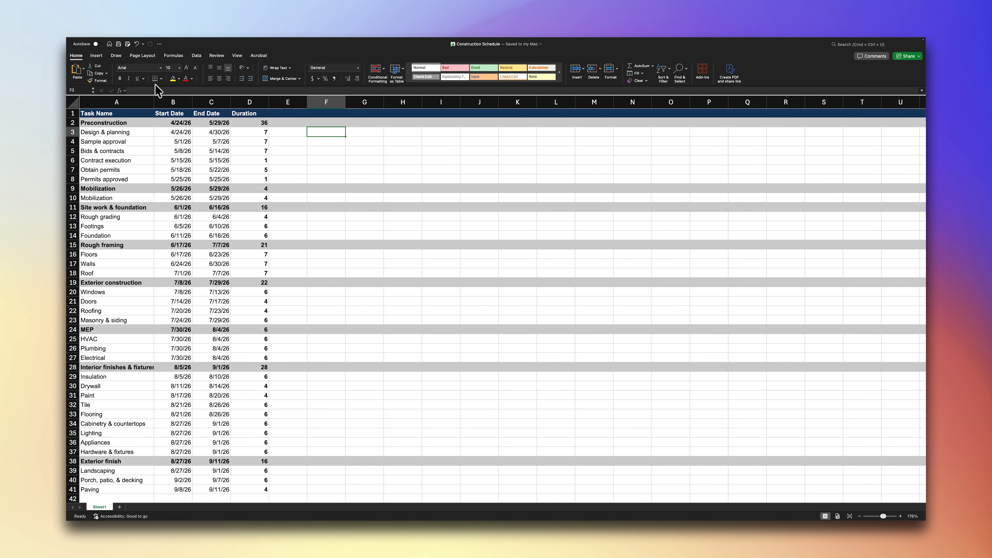
Step: In the Construction Schedule workbook in Excel, review the Task Name, Start Date, End Date and Duration columns and the duration formula in D2
click(143, 101)
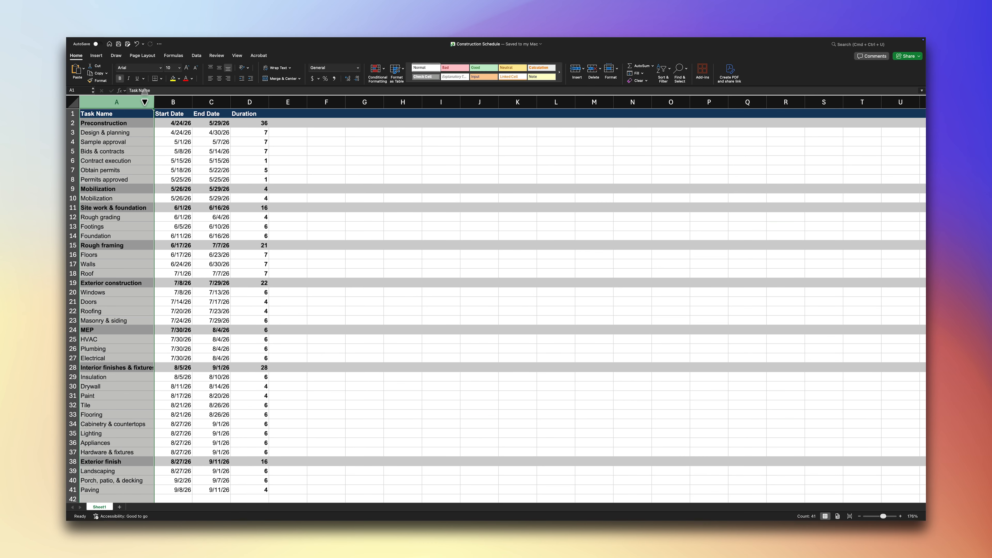
click(162, 101)
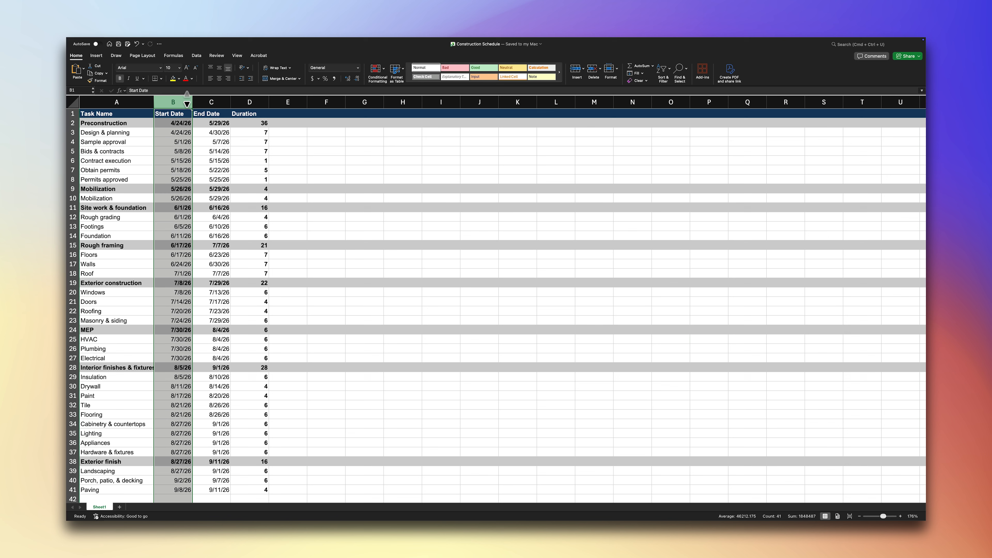
click(201, 102)
click(243, 103)
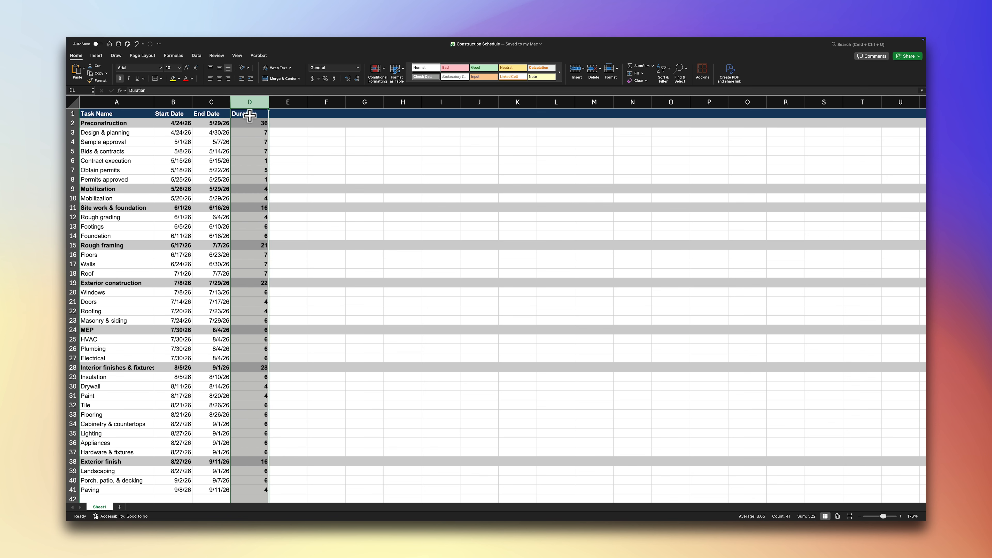
click(251, 123)
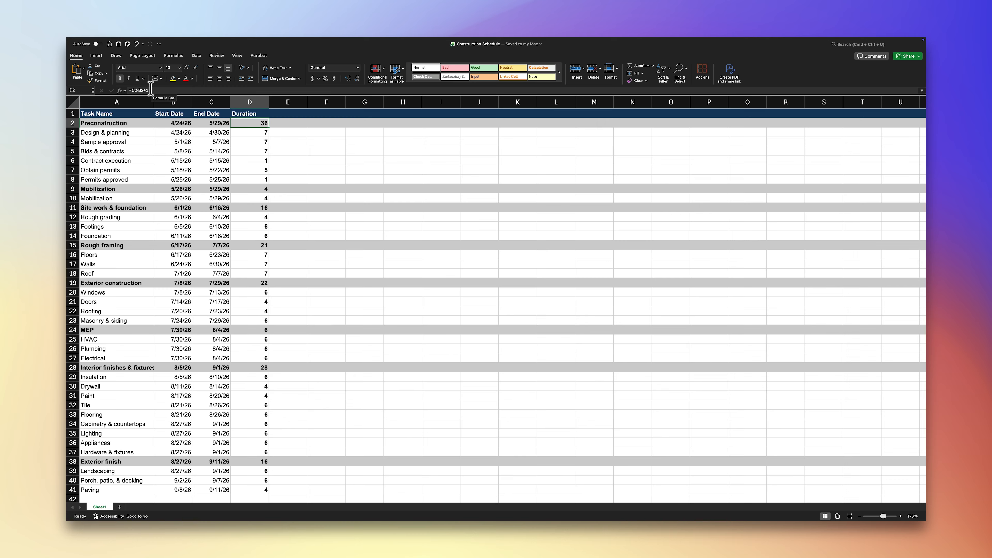
Step: Insert a 2-D stacked bar chart from the schedule data in A1:D41
click(131, 114)
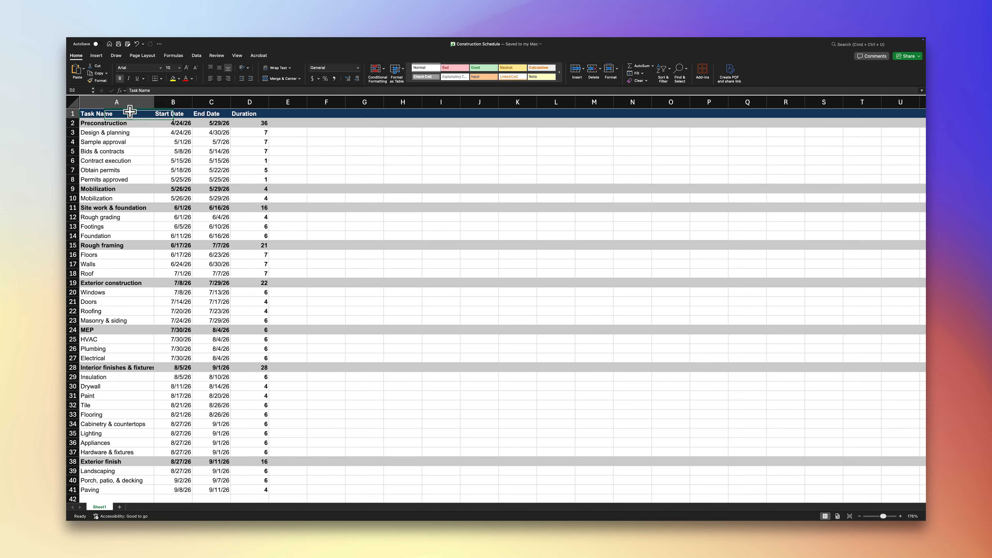
shift+click(251, 487)
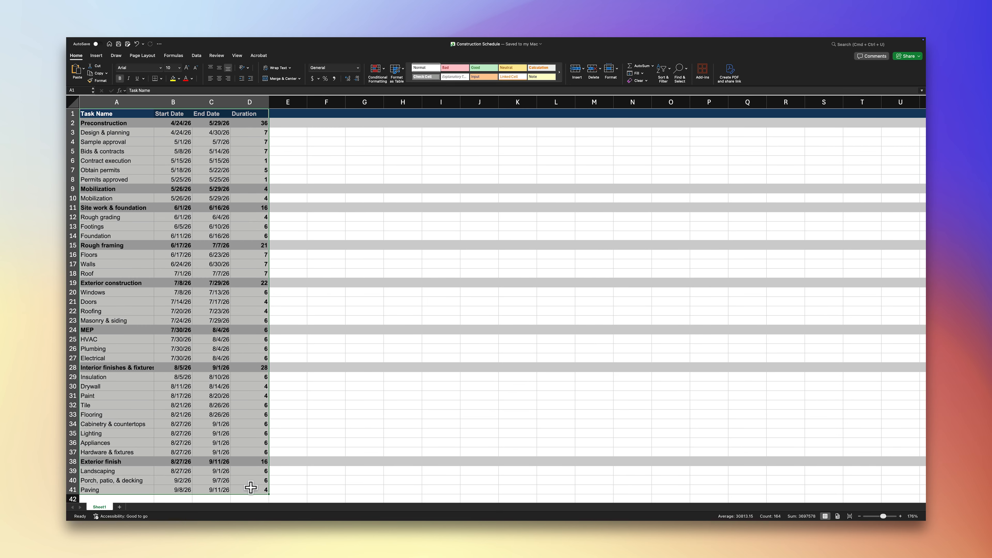
click(97, 56)
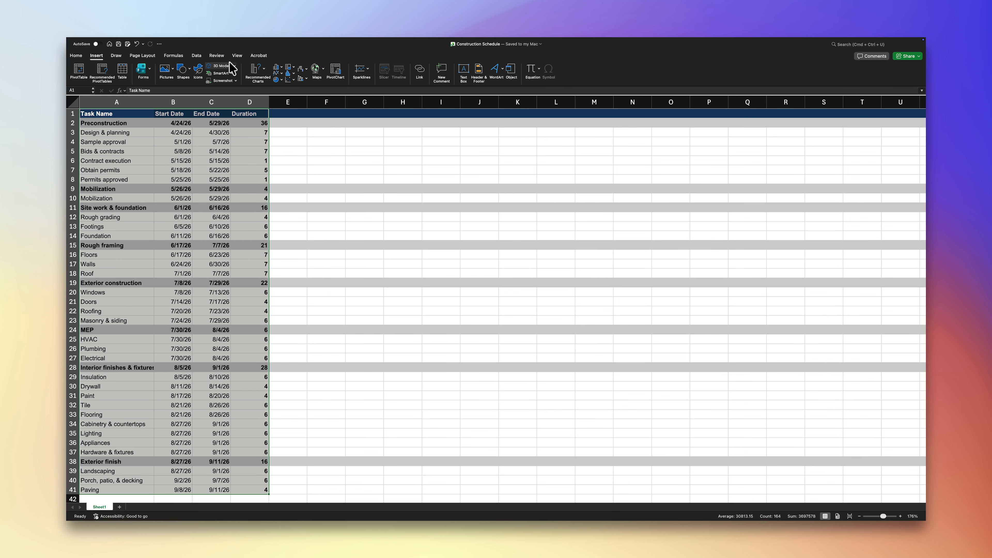
click(283, 68)
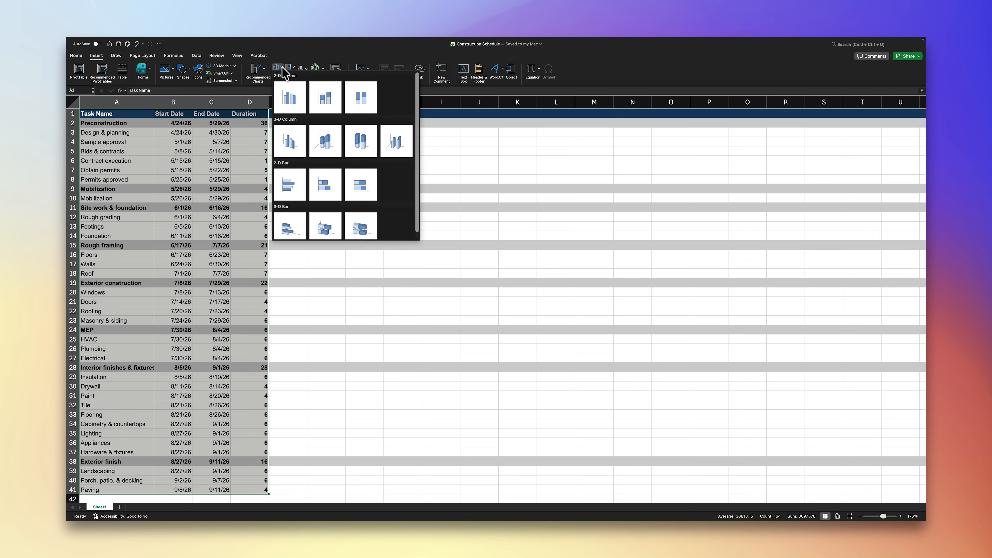
click(315, 191)
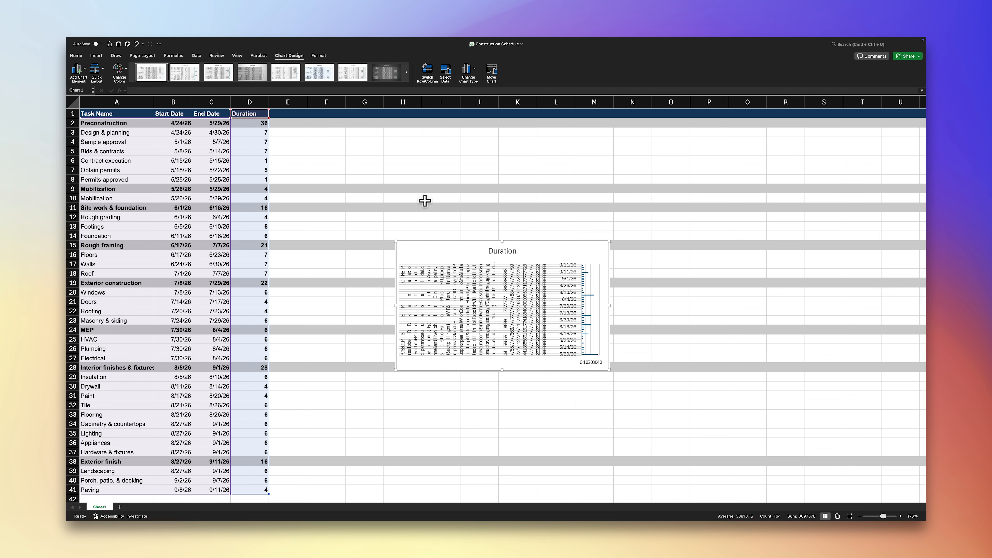
Step: Enlarge the chart beside the schedule table so it spans about rows 1 to 41 and columns E to M
drag(503, 240, 503, 110)
drag(502, 370, 503, 495)
drag(394, 301, 276, 294)
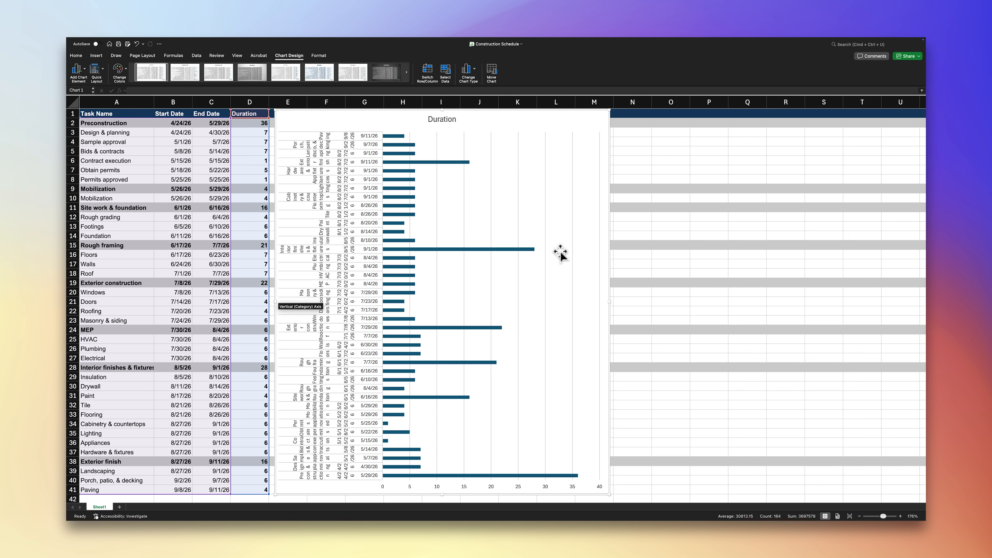
Step: Open the chart's data source settings and remove the existing Duration series
right_click(583, 257)
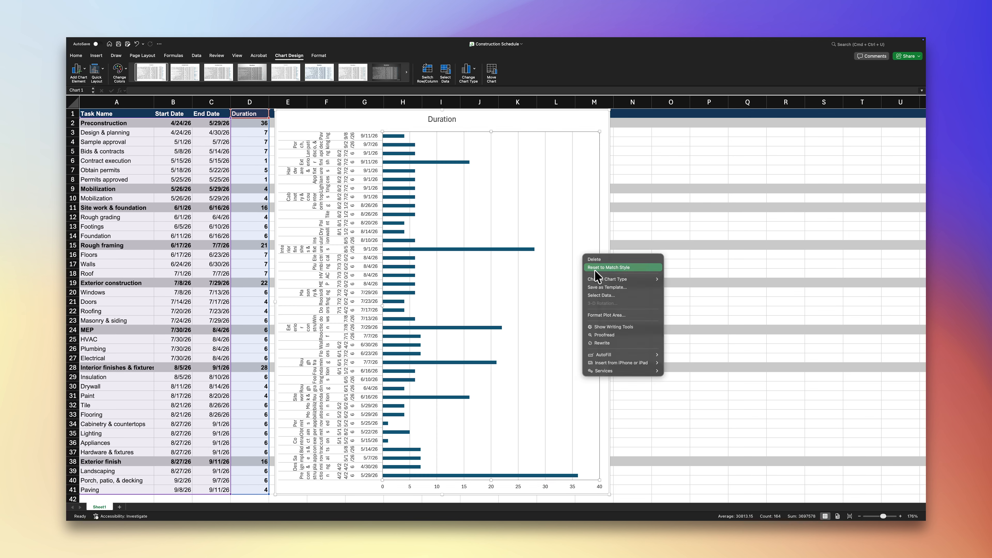
click(602, 295)
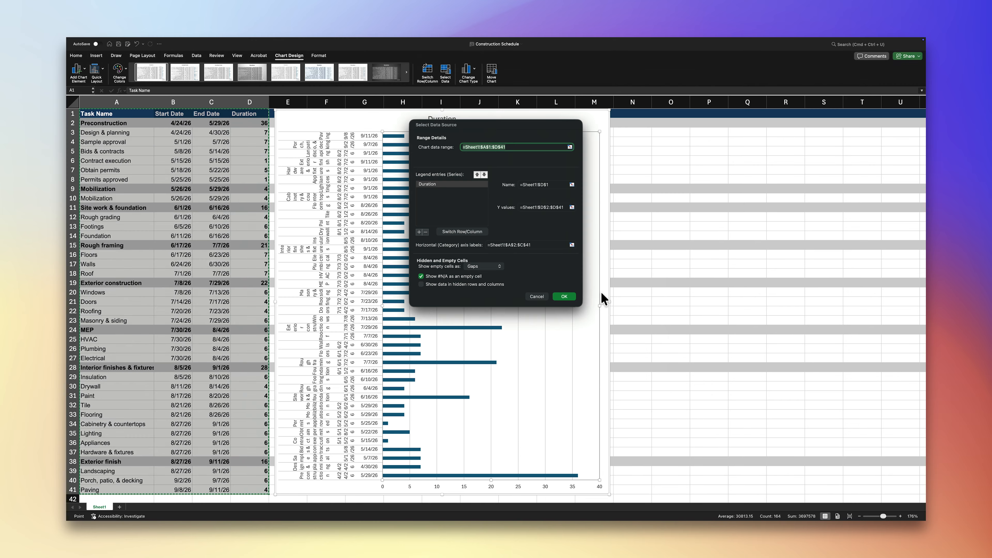
click(463, 187)
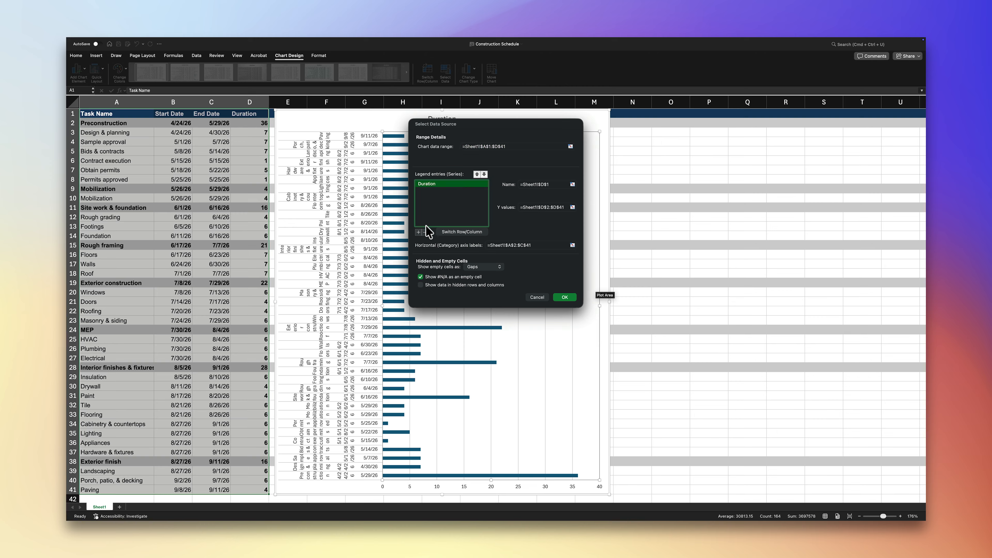
click(425, 232)
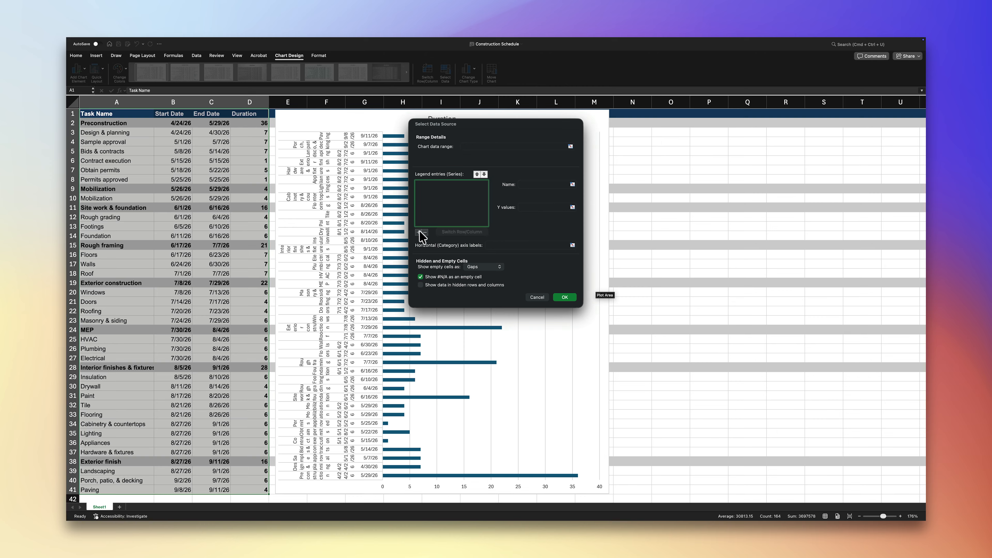
Step: Add a series named Start Date with Y values =Sheet1!$B$2:$B$42
click(418, 231)
click(538, 186)
text(Start Date)
click(534, 207)
text(=Sheet1!$B$2:$B$42)
click(470, 206)
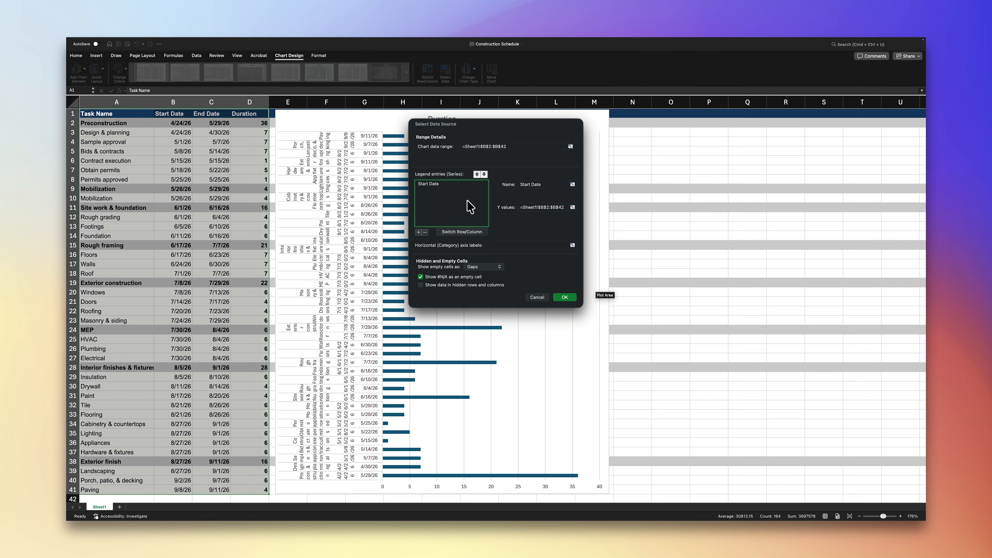
Step: Add a second series named Duration with Y values =Sheet1!$D$2:$D$42
click(419, 232)
click(522, 186)
text(Duration)
click(536, 207)
text(=Sheet1!$D$2:$D$42)
Step: Set the horizontal category axis labels to =Sheet1!$A$2:$A$42 and apply the new data source
click(535, 245)
text(=Sheet1!$A2:$A$42)
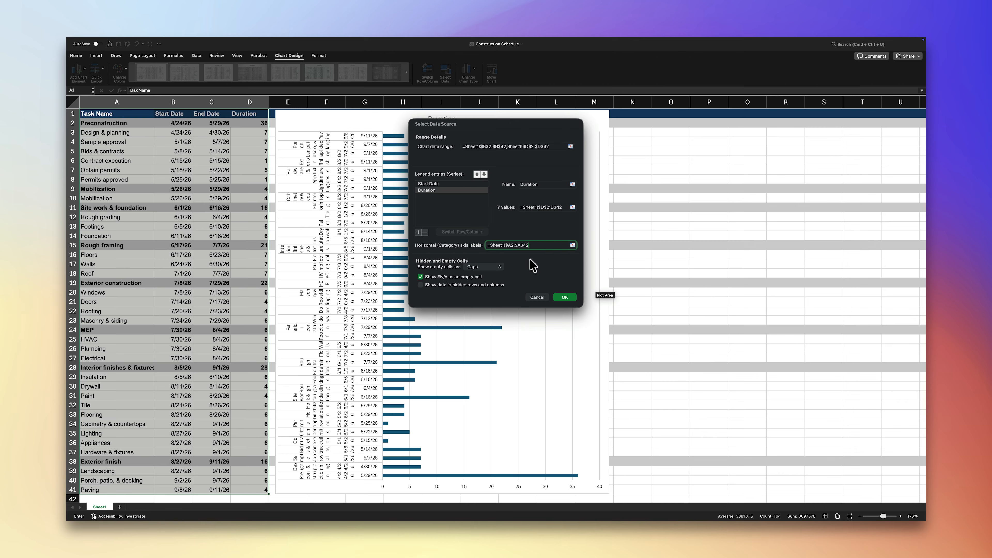
click(564, 298)
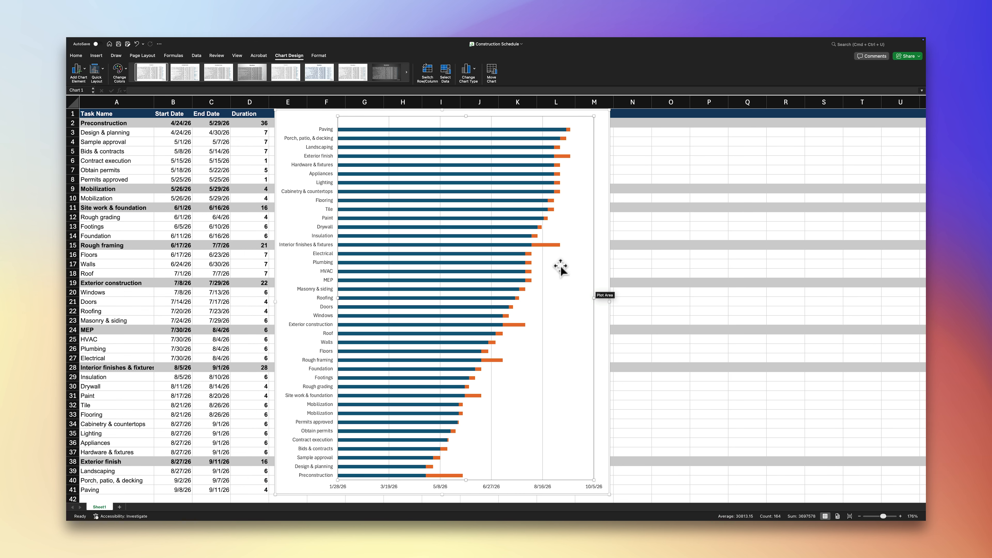
Step: Format the Start Date bars with no fill and no border line so only the Duration bars show
right_click(484, 130)
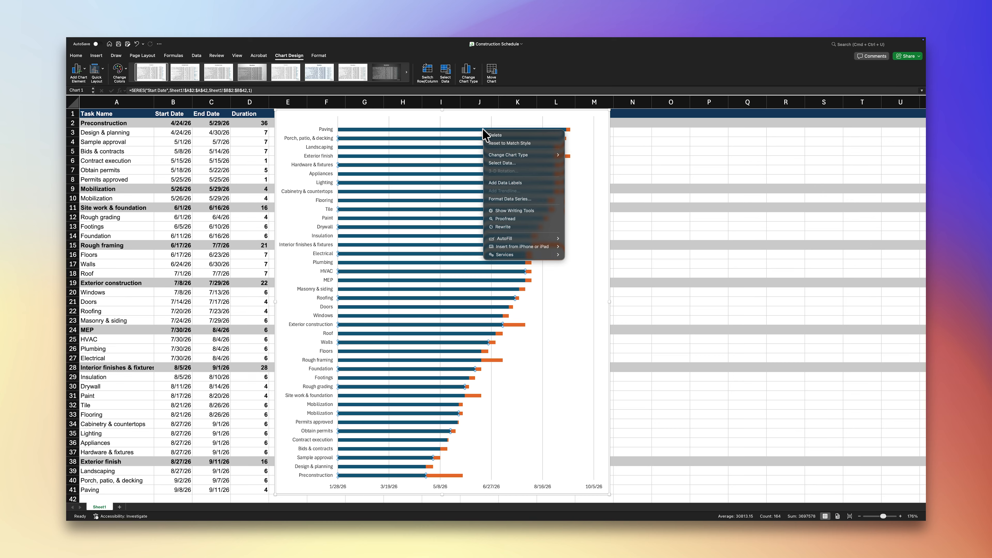
click(517, 198)
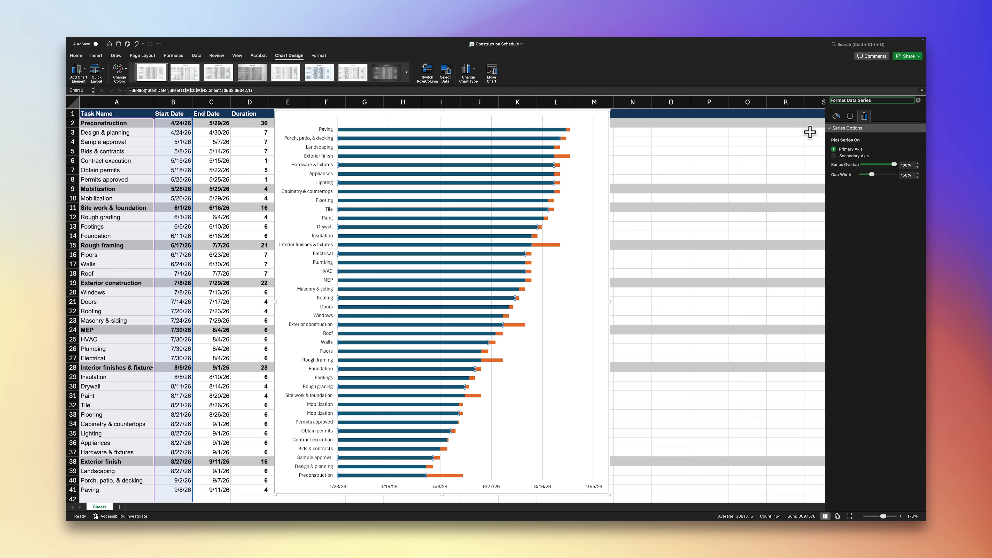
click(836, 117)
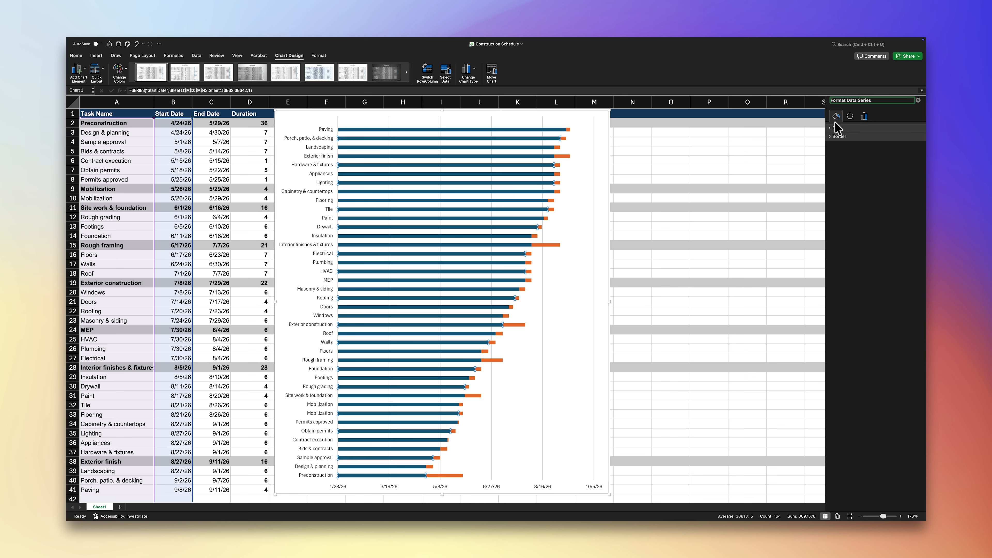
click(833, 129)
click(833, 139)
click(833, 190)
click(834, 201)
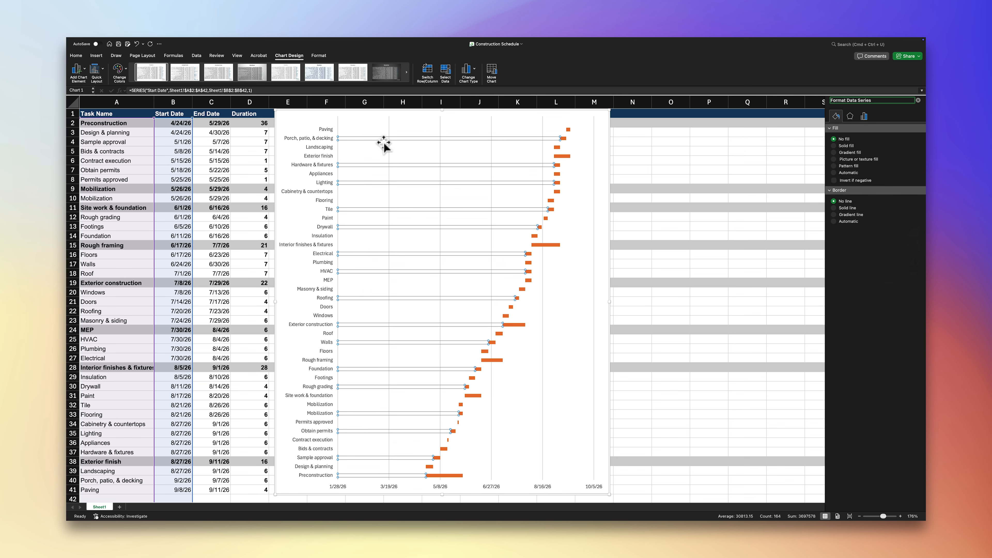
Step: Put the task name axis categories in reverse order so Preconstruction comes first
click(323, 145)
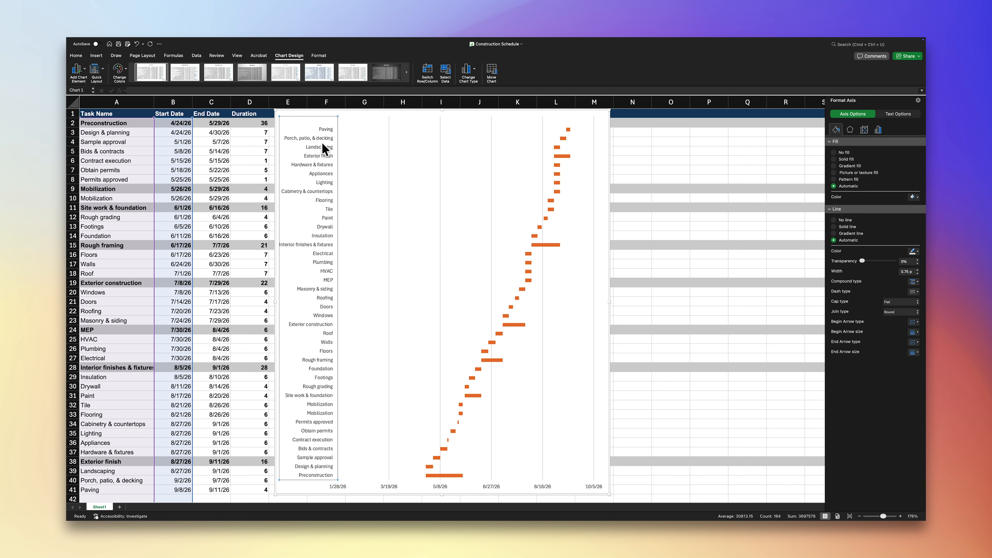
click(880, 130)
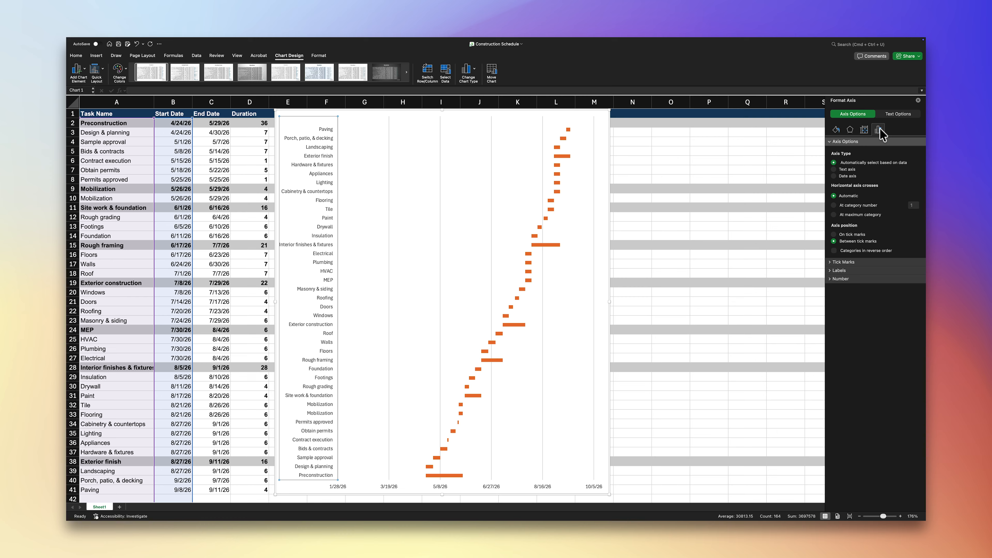
click(834, 250)
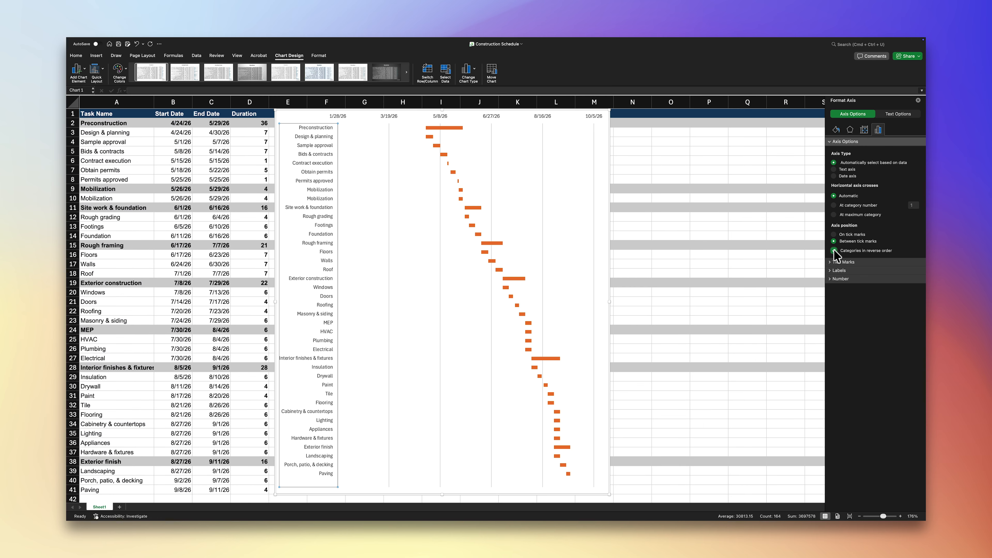
Step: Set the date axis bounds to a minimum of 4/23/26 and a maximum of 9/12/26
right_click(589, 121)
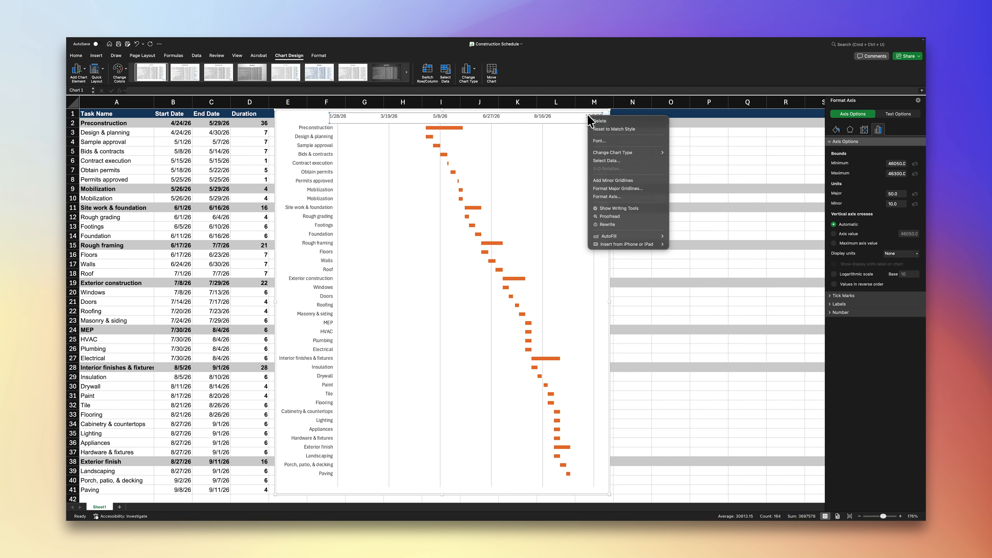
click(607, 197)
click(830, 313)
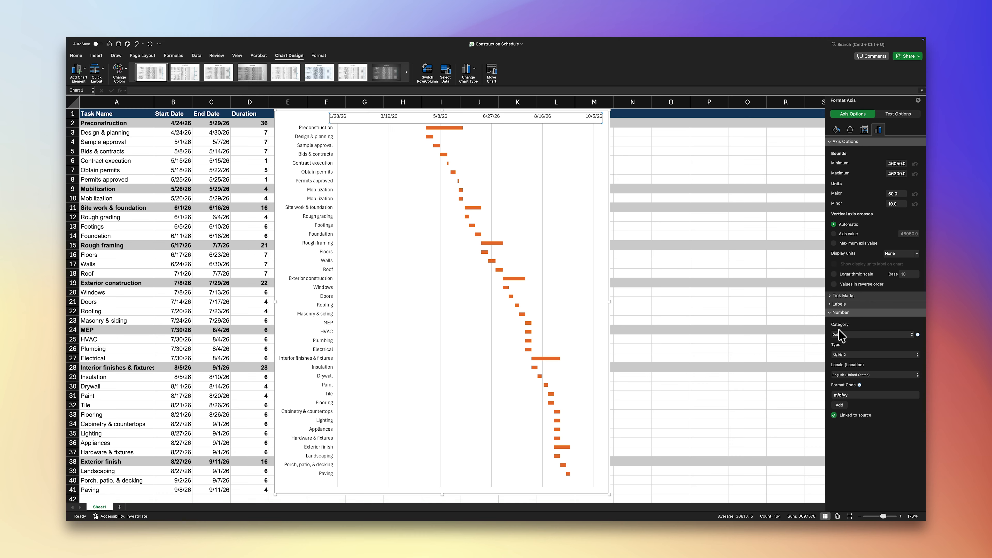
click(857, 340)
click(857, 339)
click(897, 164)
text(4/23/26)
key(Tab)
text(9/12/26)
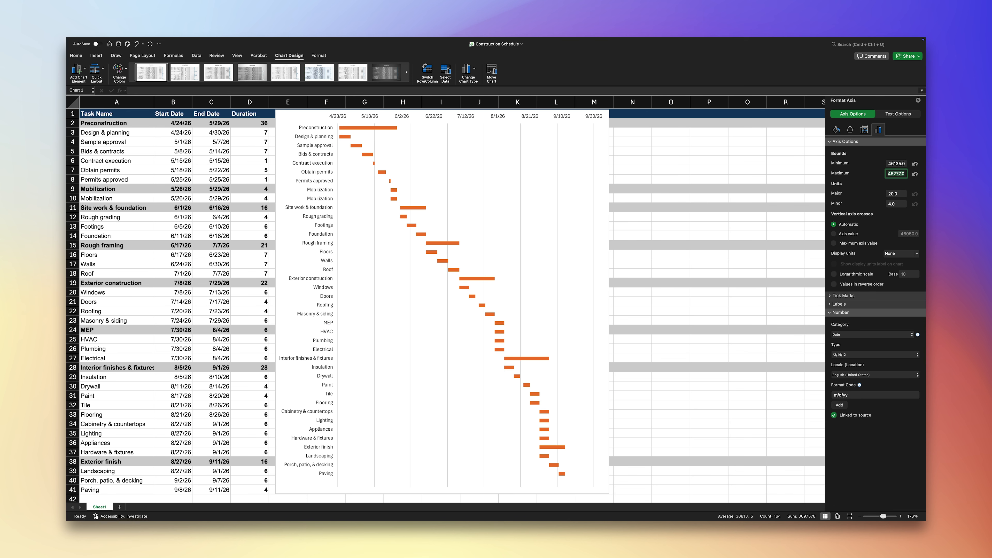
Step: Set the date axis major unit to 7 and minor unit to 1, then close the axis formatting
click(896, 194)
text(7)
key(Return)
click(895, 203)
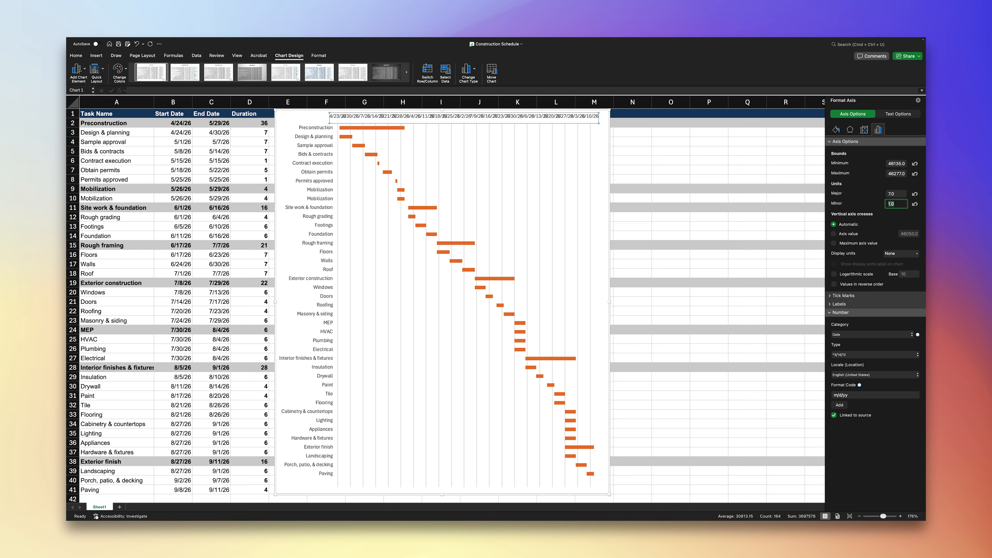
click(918, 100)
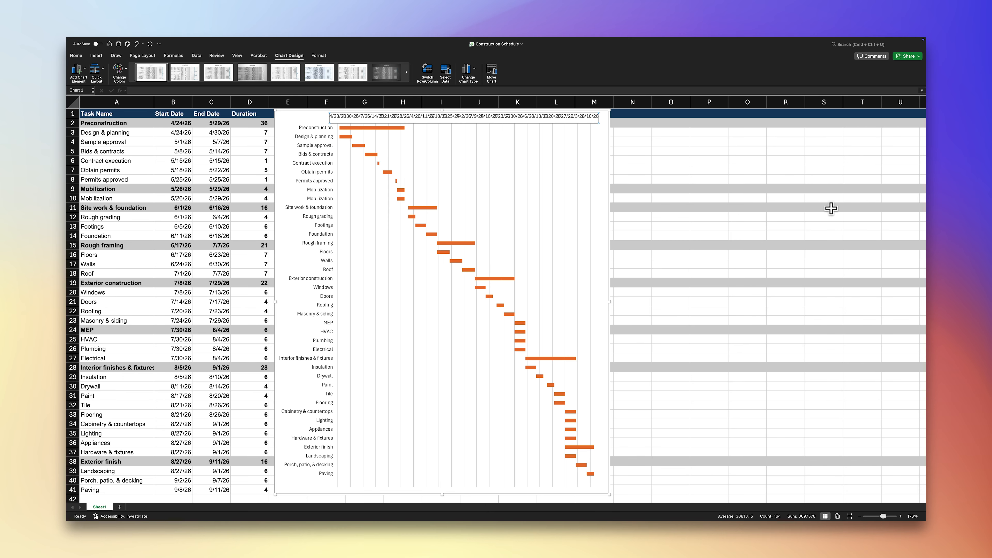
Step: Widen the chart to the right edge of column P and add a chart title above the date axis
drag(614, 303, 727, 303)
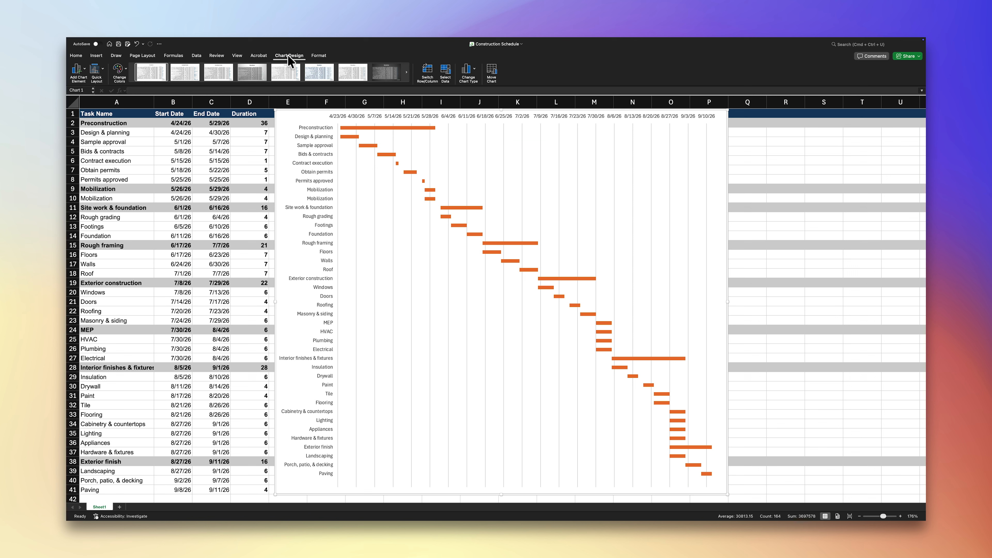
click(80, 71)
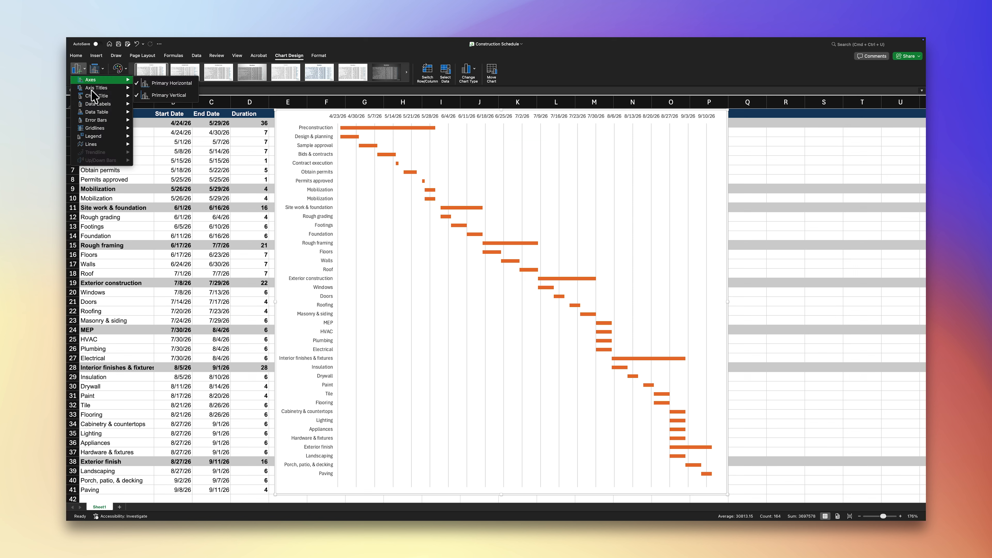
mouse_move(93, 95)
click(143, 112)
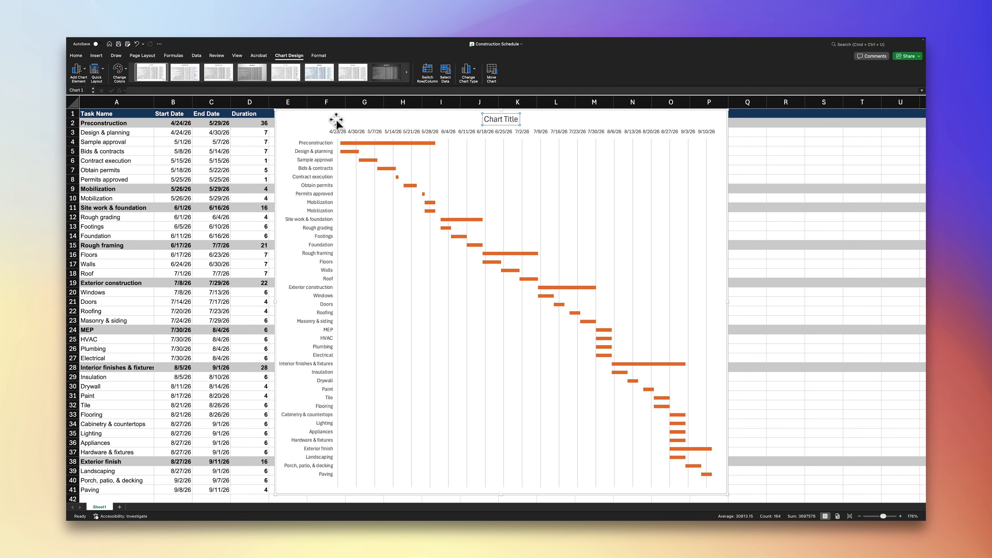
Step: Set the chart title text to "Construction Schedule" and make it bold
text(Construction Schedule)
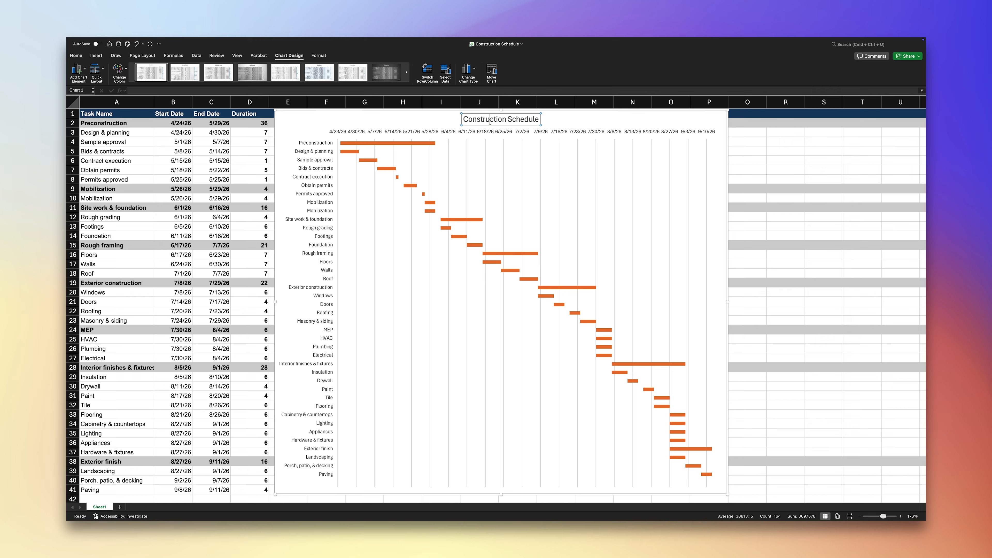
triple_click(491, 122)
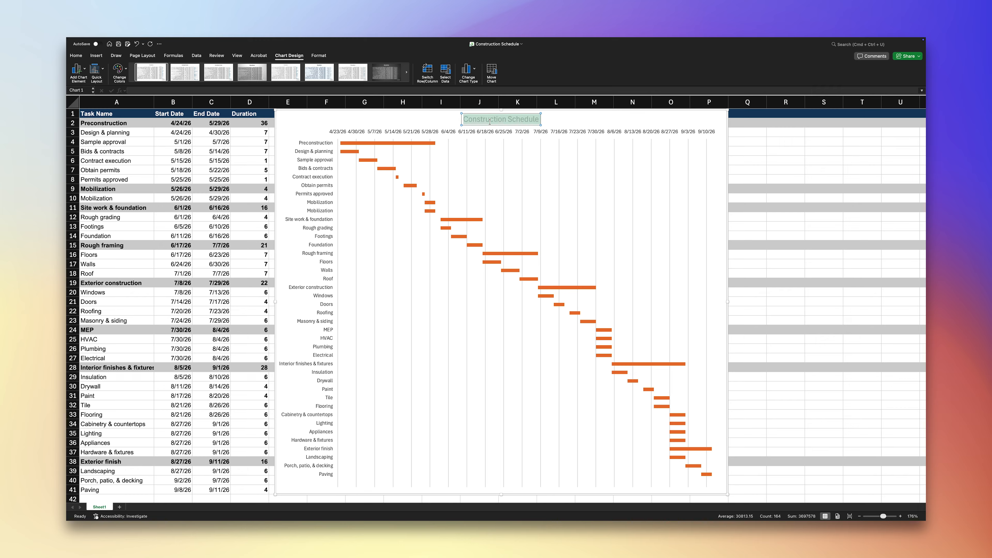
click(79, 55)
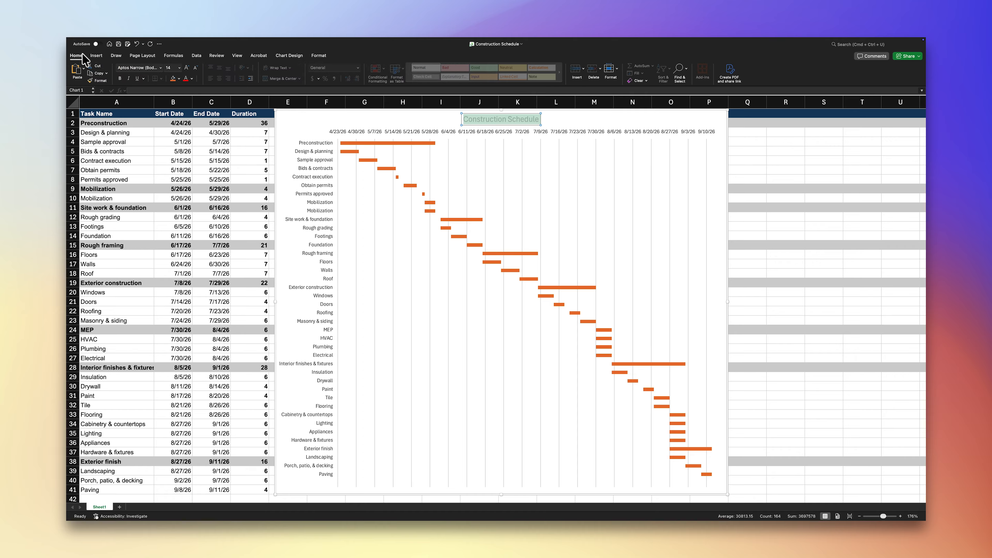
click(120, 79)
click(304, 117)
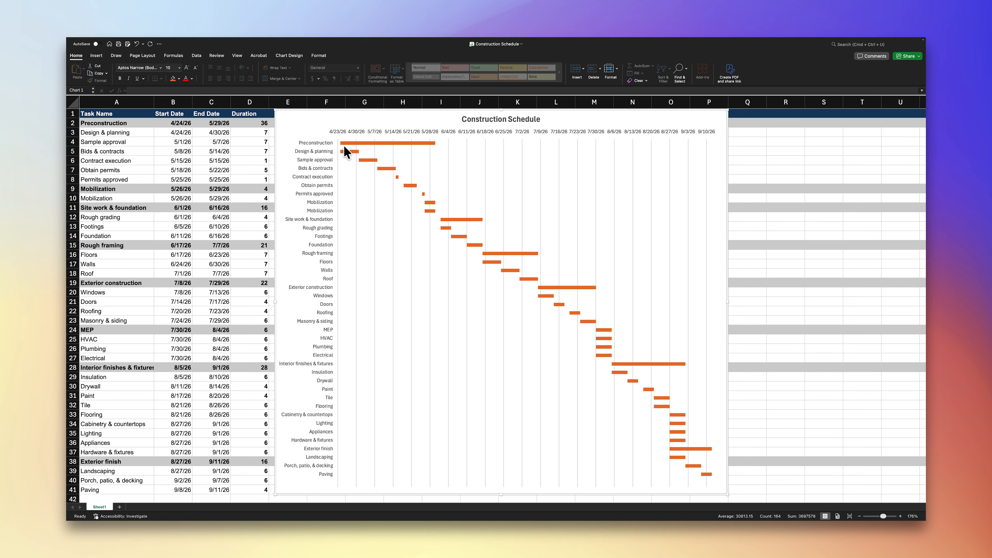
Step: Open the fill formatting for individual Duration bars and fill the lower Mobilization task bar with standard yellow
click(350, 151)
click(350, 151)
right_click(350, 150)
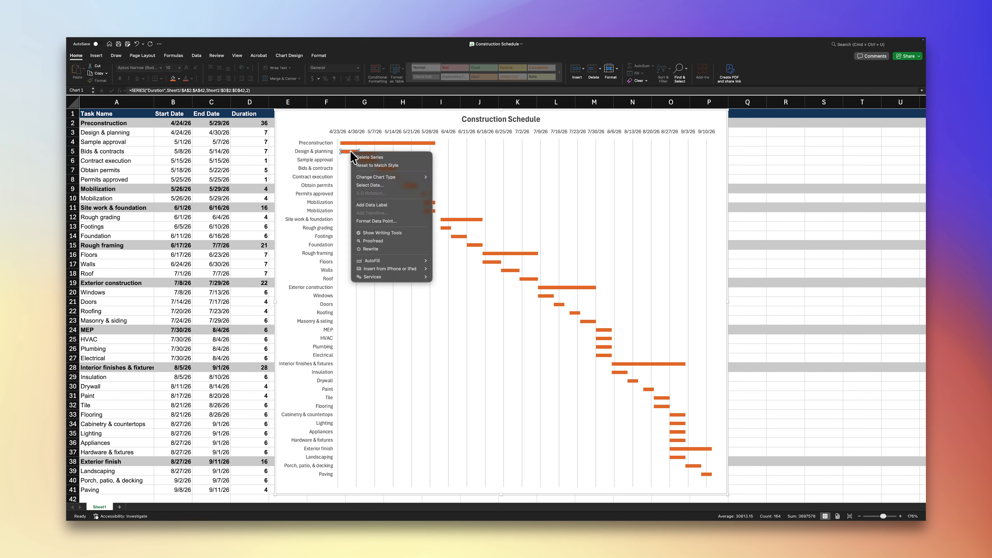
click(389, 220)
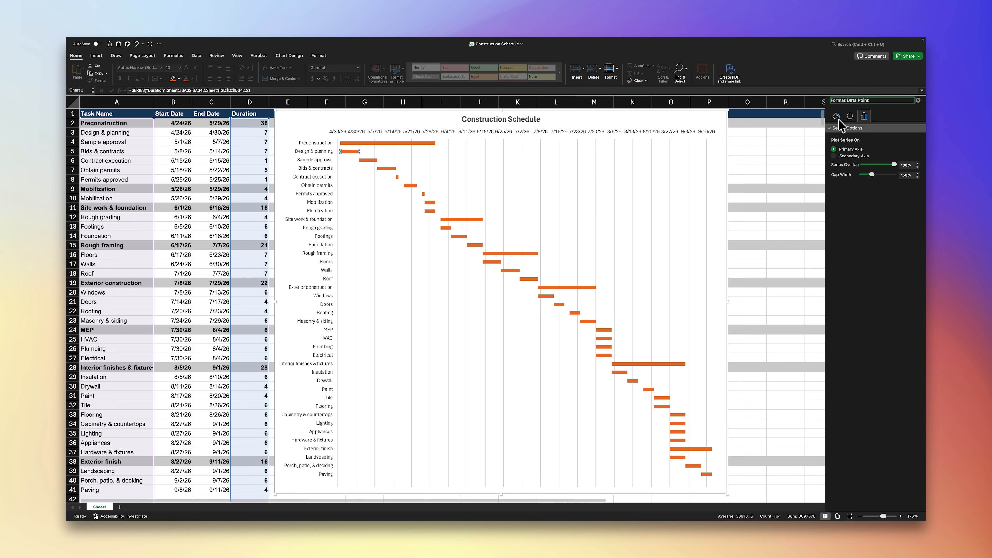
click(836, 116)
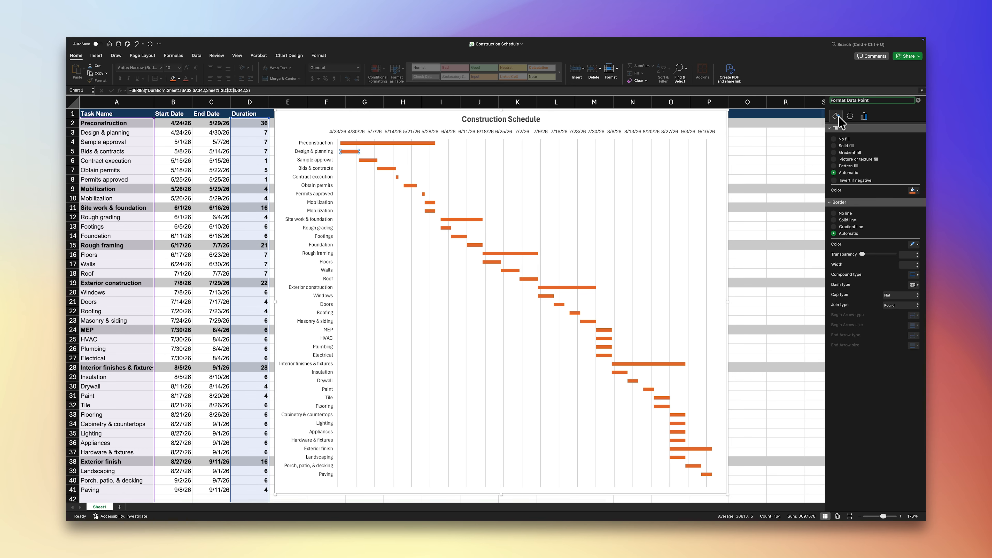
click(913, 191)
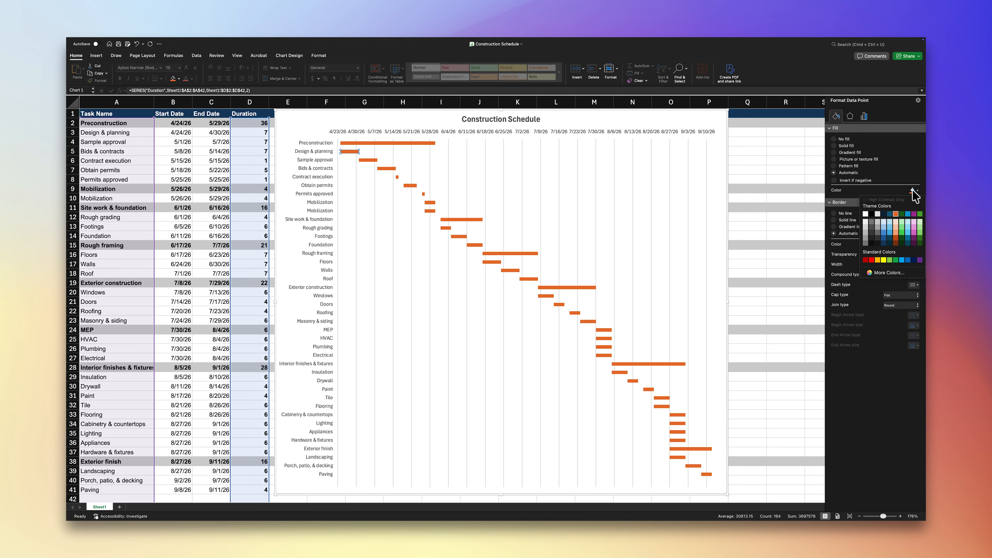
click(430, 210)
click(914, 191)
click(884, 260)
Step: Fill the Rough grading, Footings and Foundation bars with the green theme color
click(446, 228)
click(914, 191)
click(920, 214)
click(459, 237)
click(914, 191)
click(920, 214)
click(475, 245)
click(914, 190)
click(920, 214)
Step: Fill the rough framing task bars Floors, Walls and Roof with standard light blue
click(491, 262)
click(914, 190)
click(914, 191)
click(902, 260)
Step: Fill the exterior construction task bars Windows, Doors, Roofing and Masonry & siding with standard purple
click(548, 296)
click(914, 191)
click(920, 260)
click(559, 304)
click(914, 191)
click(920, 260)
click(589, 321)
click(914, 191)
click(920, 260)
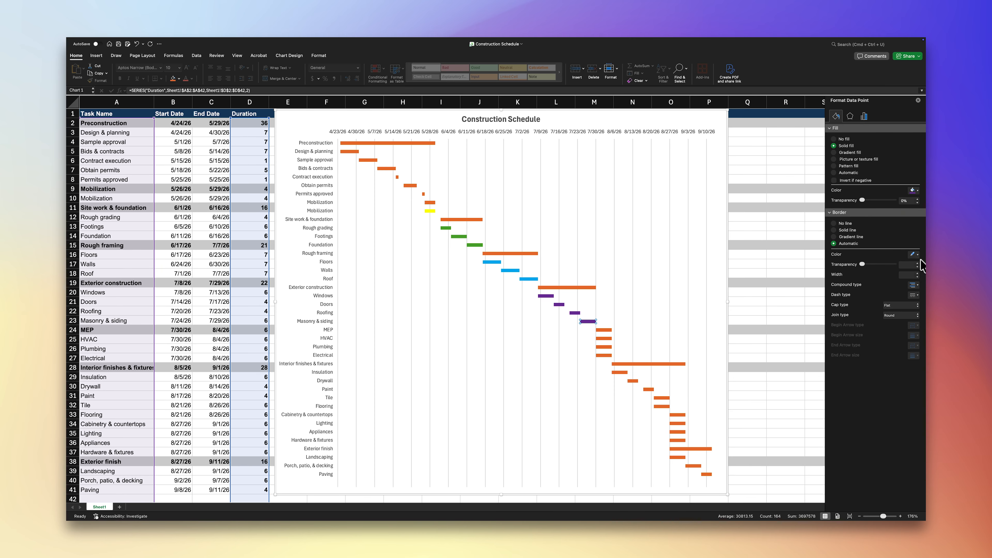
Step: Fill the HVAC, Plumbing and Electrical bars with a light pinkish-purple theme color
click(604, 339)
click(913, 191)
click(915, 227)
click(611, 347)
click(914, 191)
click(915, 228)
click(608, 356)
click(915, 190)
click(915, 227)
Step: Fill the Insulation and Drywall bars with a lighter orange theme color
click(622, 373)
click(915, 190)
click(896, 226)
click(633, 381)
click(915, 191)
click(896, 227)
Step: Fill the phase bars Exterior finish, Interior finishes & fixtures, Exterior construction, Rough framing, Site work & foundation and Preconstruction with dark gray
click(691, 448)
click(677, 363)
click(916, 190)
click(869, 239)
click(586, 288)
click(916, 191)
click(869, 239)
click(530, 254)
click(462, 219)
click(915, 190)
click(869, 239)
click(388, 143)
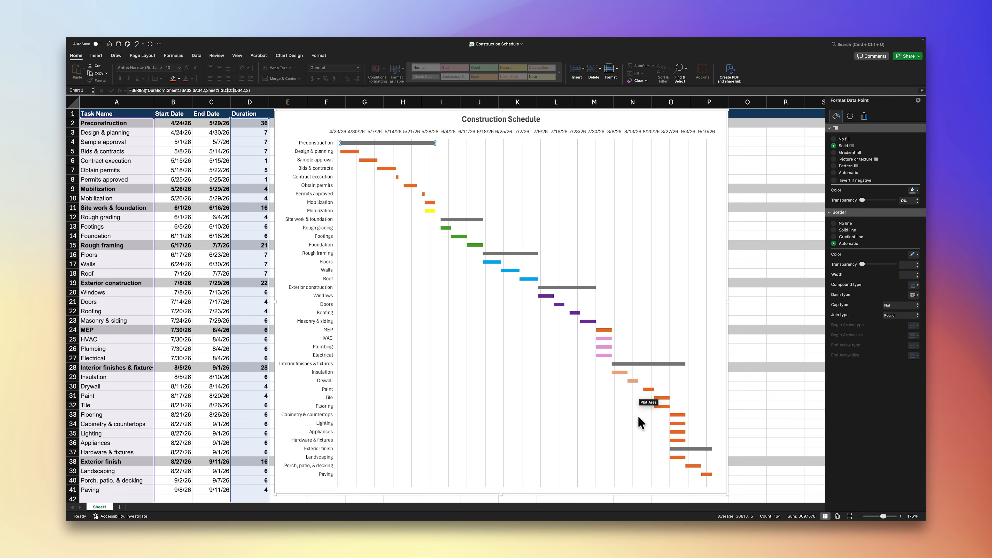
Step: Fill the Paint, Tile and Flooring bars with standard red
click(651, 389)
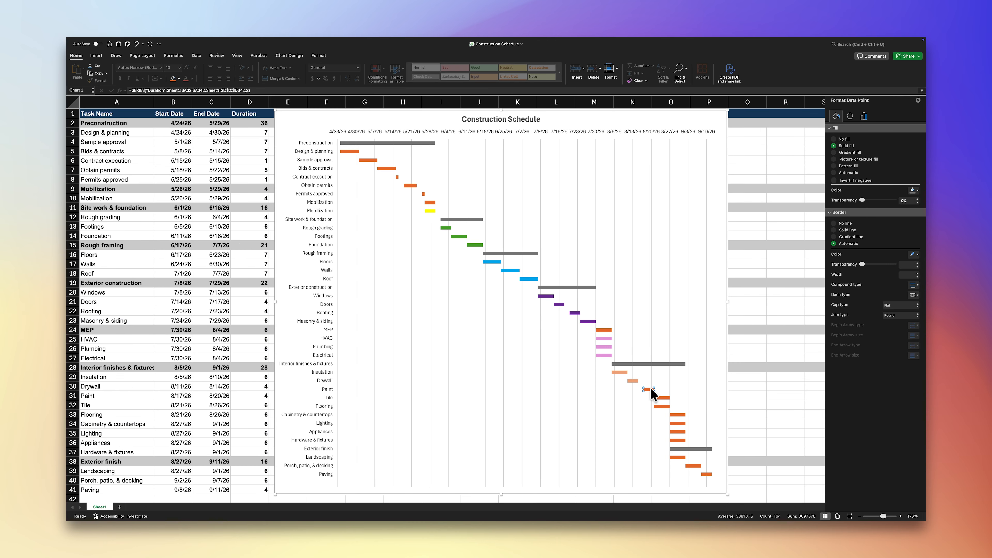
click(650, 388)
click(915, 192)
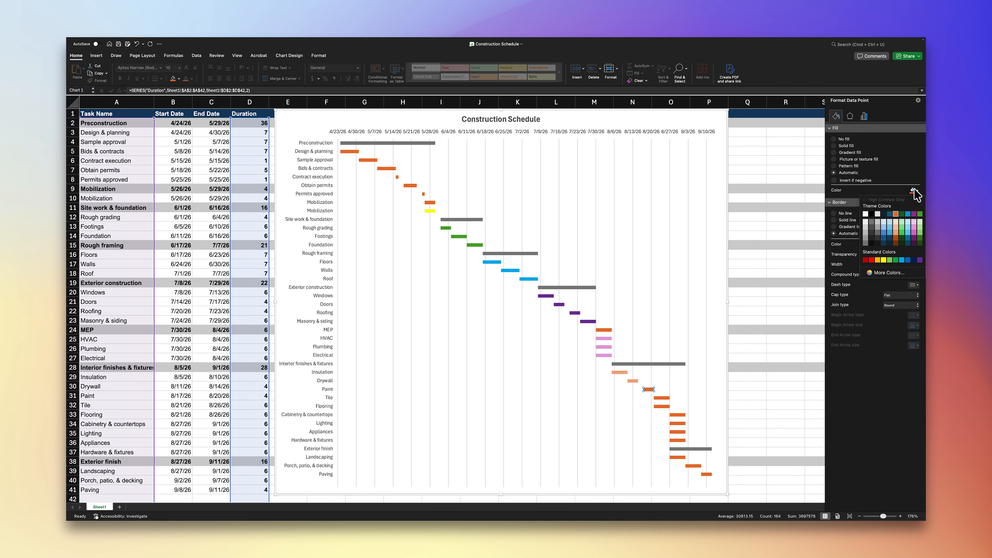
click(872, 260)
click(665, 397)
click(914, 191)
click(872, 260)
click(664, 407)
click(914, 191)
click(872, 260)
Step: Fill the Cabinetry & countertops, Lighting, Appliances and Hardware & fixtures bars with standard red
click(680, 415)
click(915, 191)
click(872, 260)
click(678, 423)
click(914, 190)
click(872, 260)
click(678, 432)
click(915, 191)
click(872, 260)
click(677, 440)
click(914, 191)
click(872, 260)
Step: Fill the exterior finish task bars Landscaping, Porch, patio, & decking and Paving with standard red
click(678, 457)
click(915, 191)
click(872, 260)
click(694, 466)
click(914, 191)
click(872, 260)
click(708, 474)
click(915, 190)
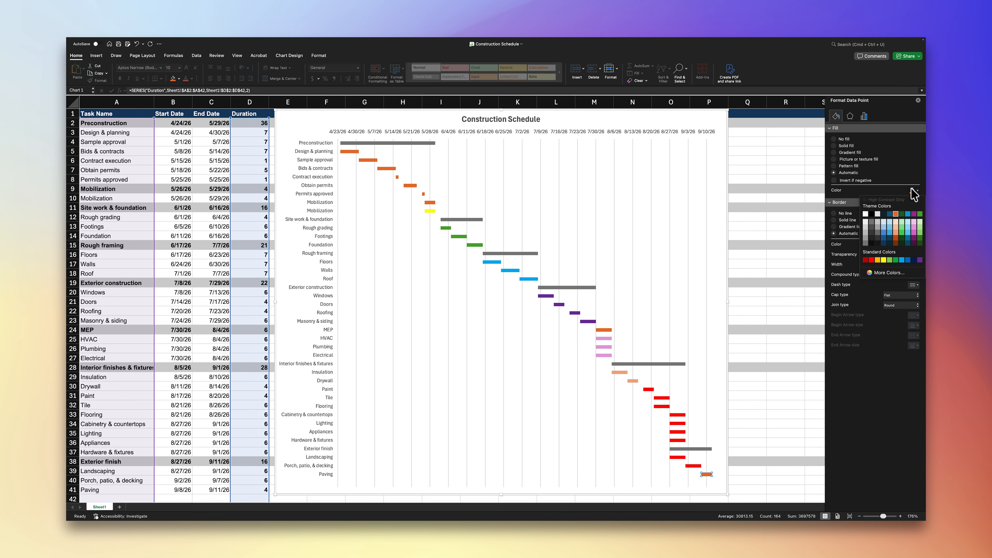
click(872, 260)
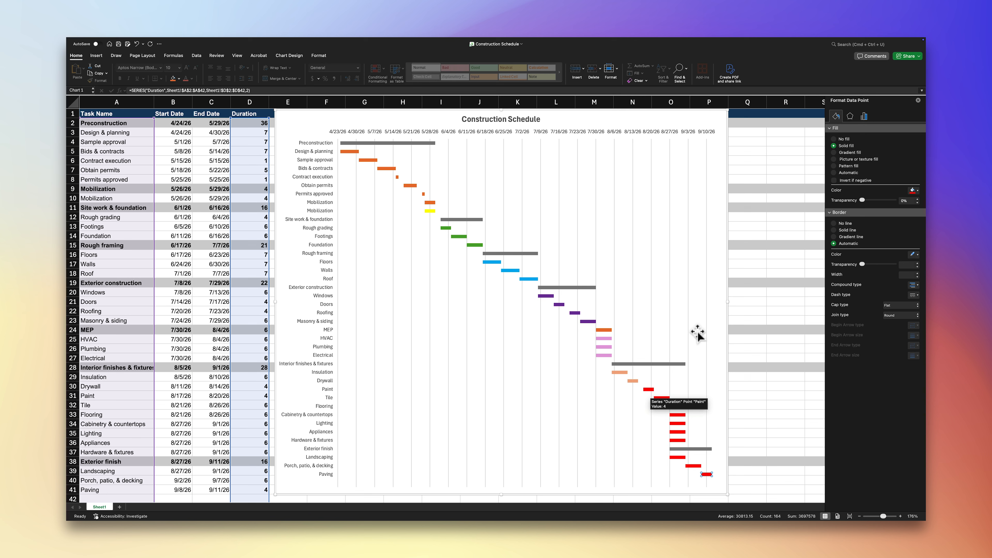
Step: Add primary minor vertical gridlines to the chart
click(703, 135)
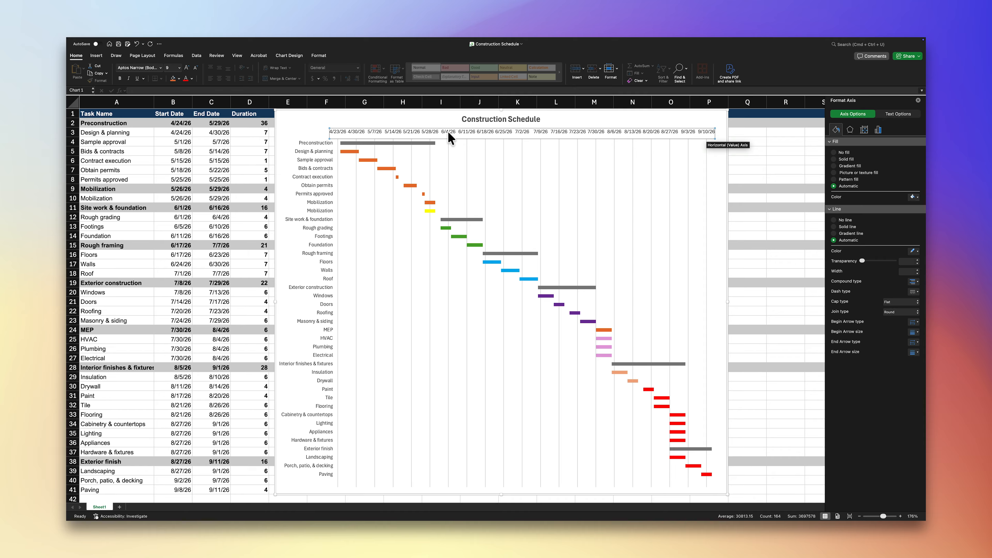
click(292, 53)
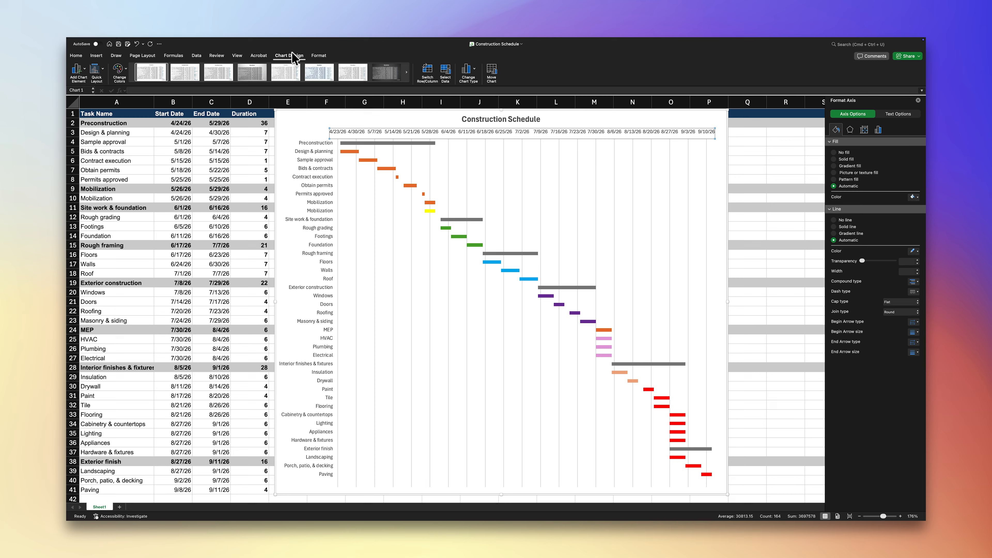
click(83, 72)
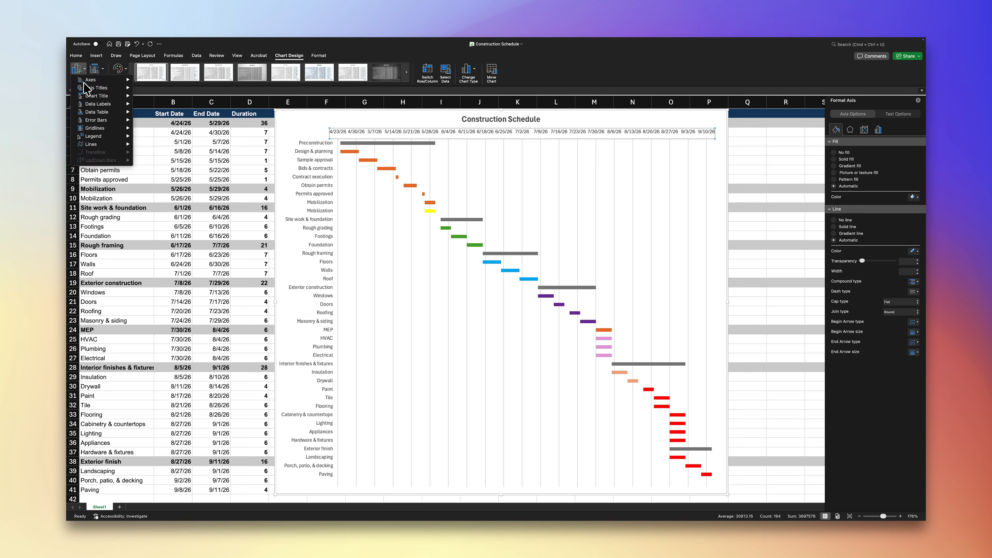
mouse_move(98, 131)
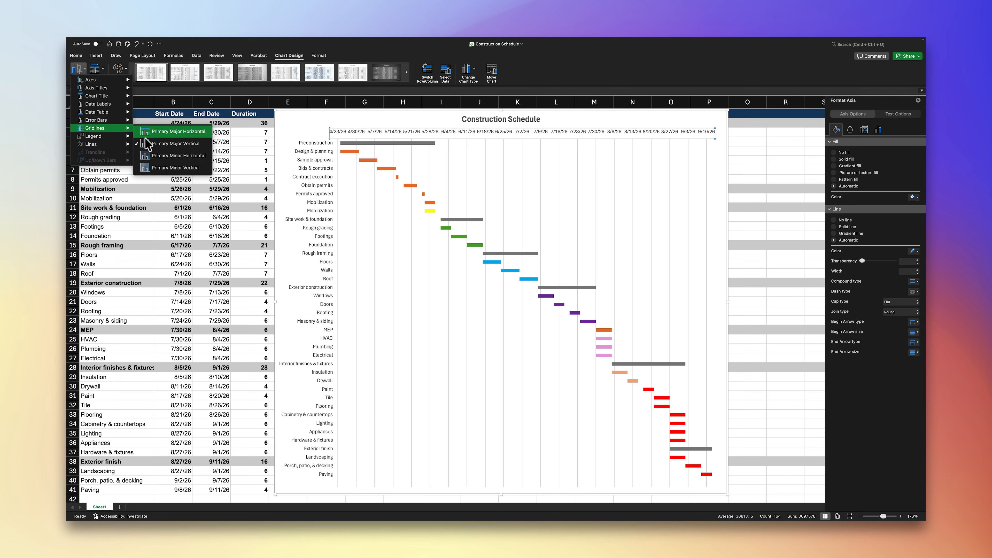
click(161, 169)
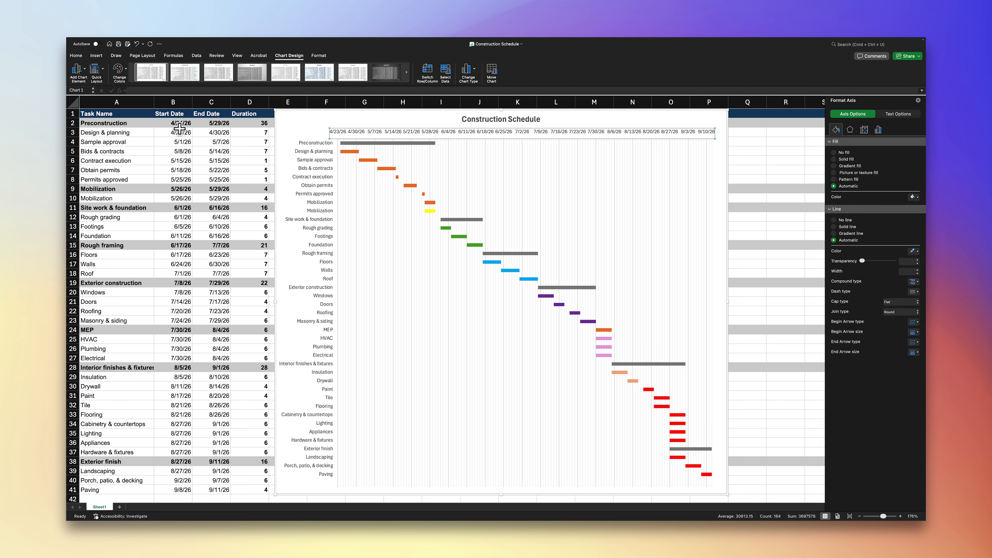
Step: Draw a vertical line about 6.21 inches tall through the whole plot between 6/4/26 and 6/11/26, and color it orange
click(101, 55)
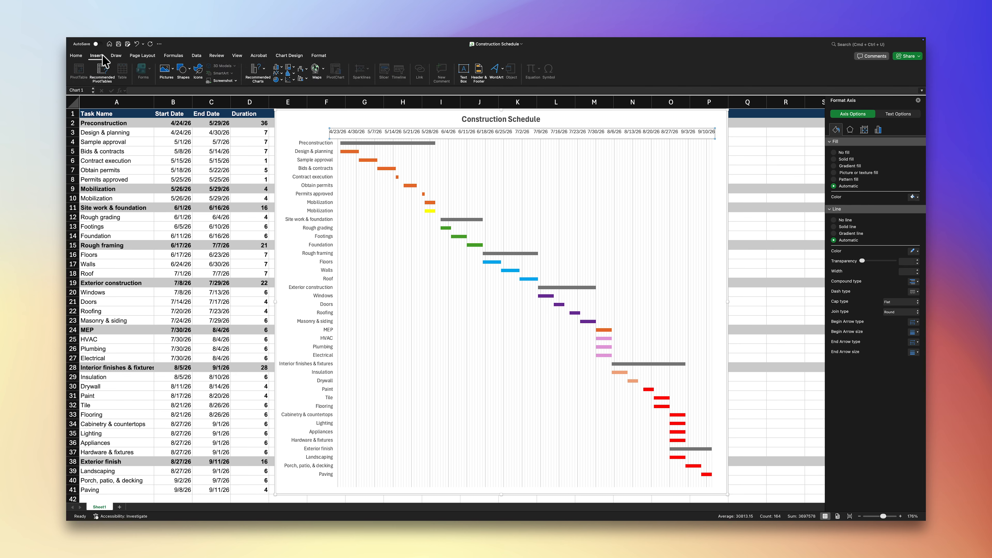
click(182, 70)
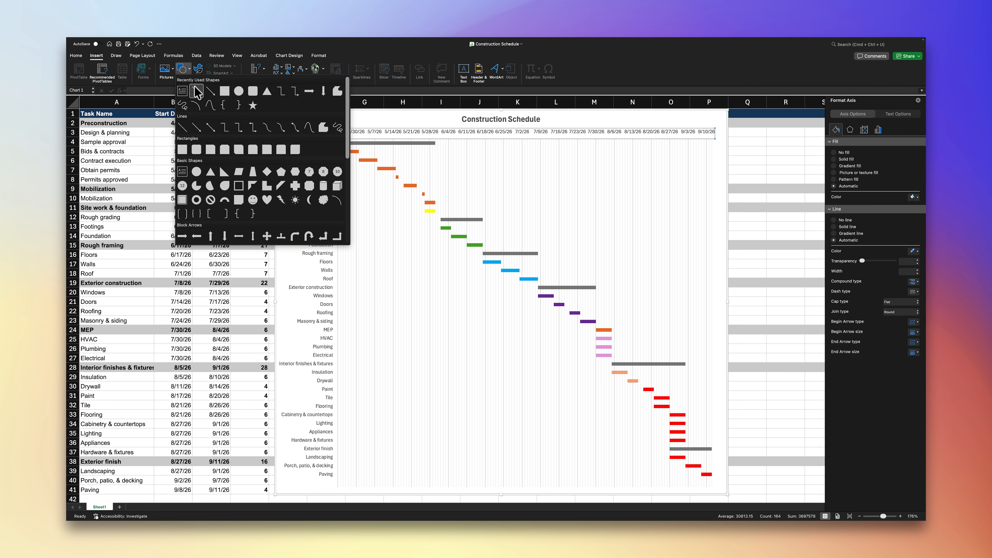
click(196, 92)
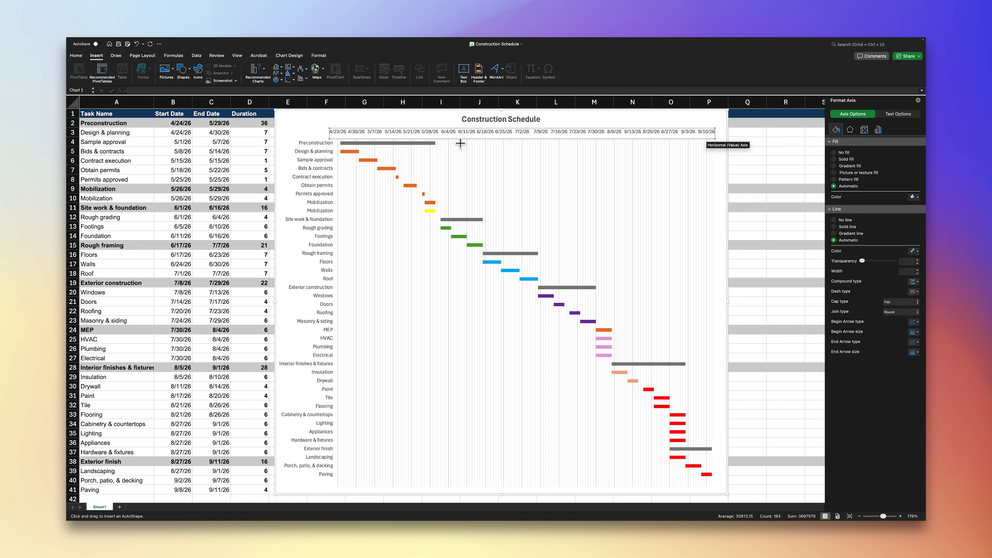
mouse_move(462, 138)
mouse_down()
mouse_move(498, 184)
mouse_move(450, 411)
mouse_move(462, 489)
mouse_up()
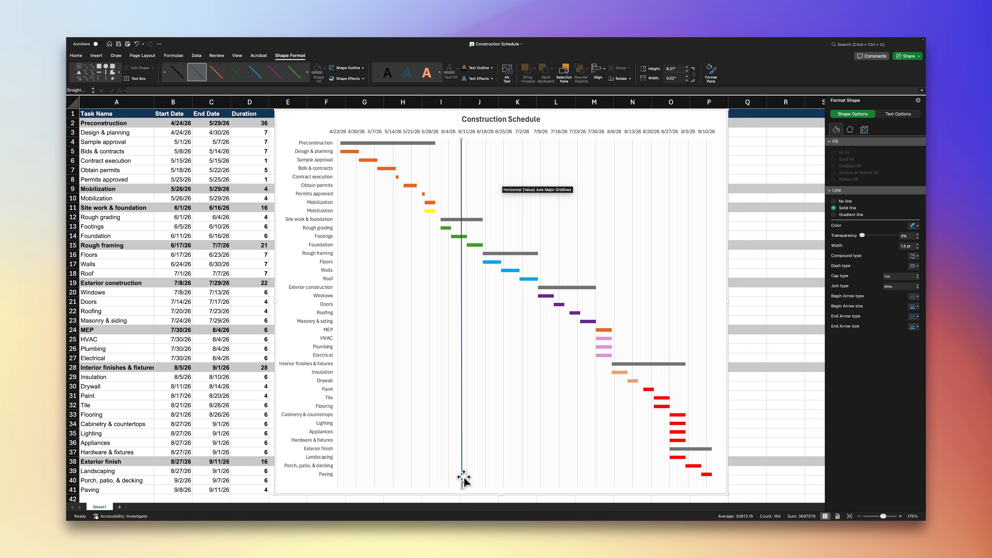
click(913, 227)
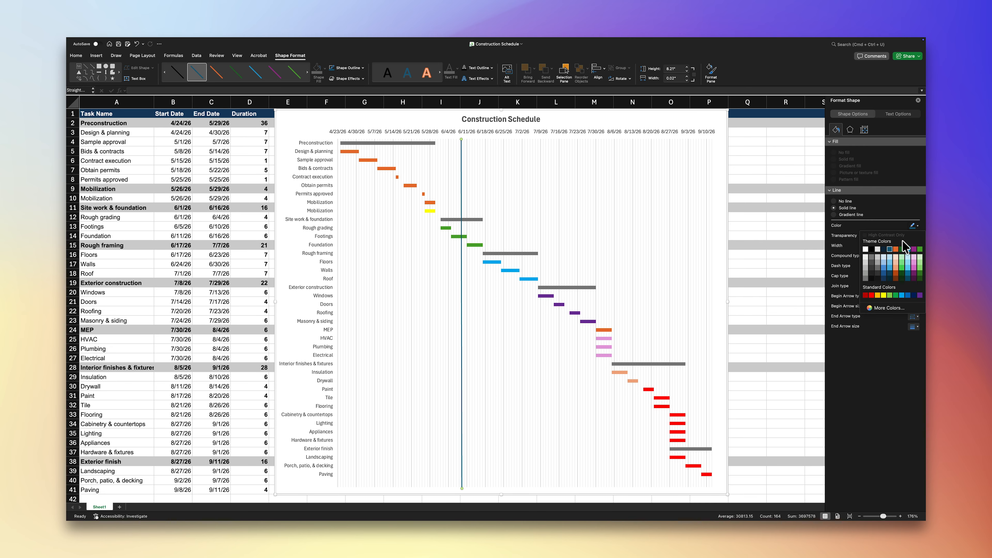
click(896, 249)
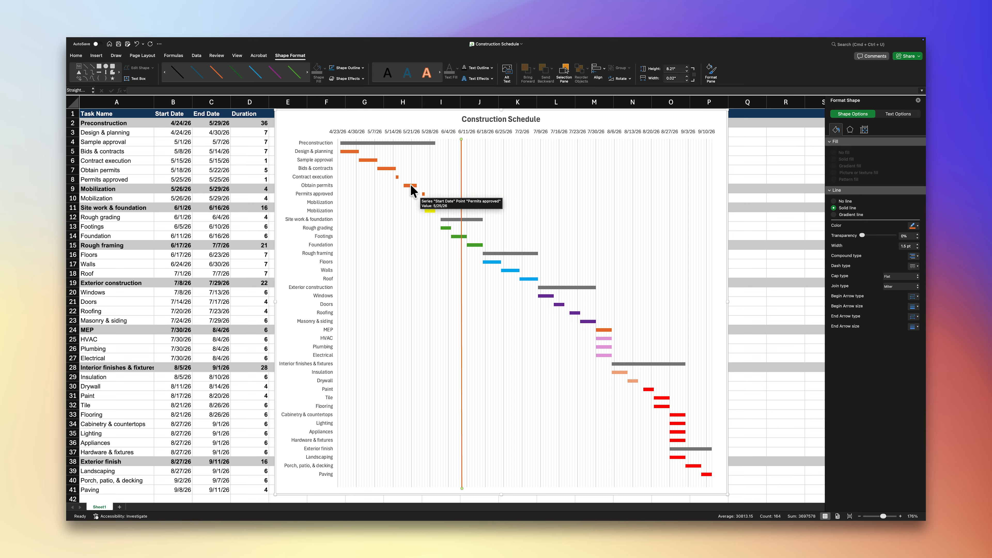
Step: Fill the one-day Contract execution and Permits approved bars with the standard golden orange
click(398, 177)
click(397, 176)
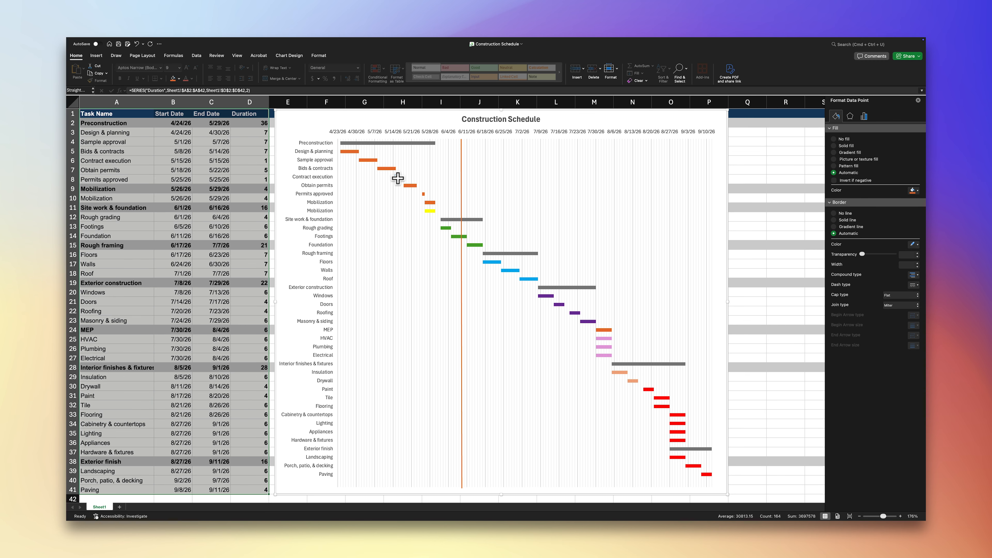
click(913, 192)
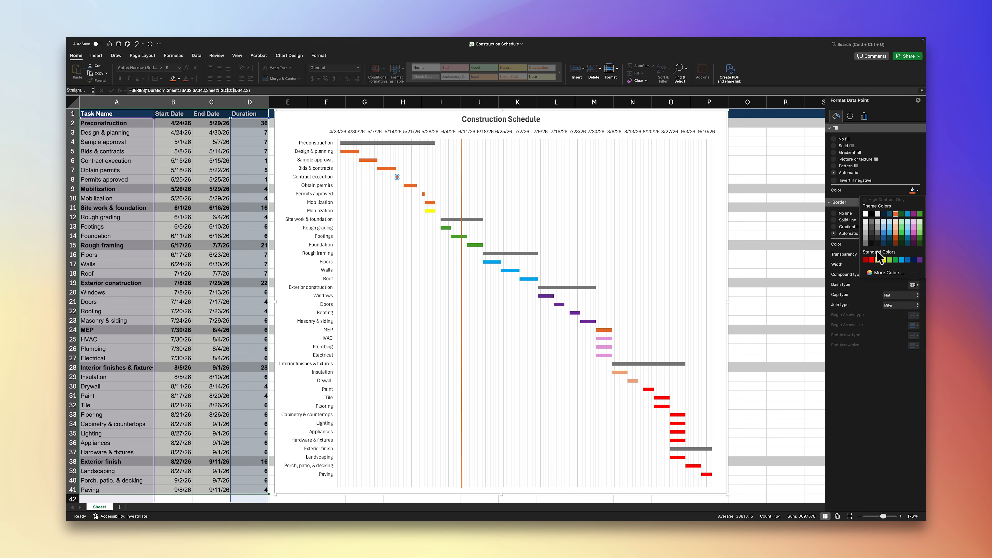
click(881, 260)
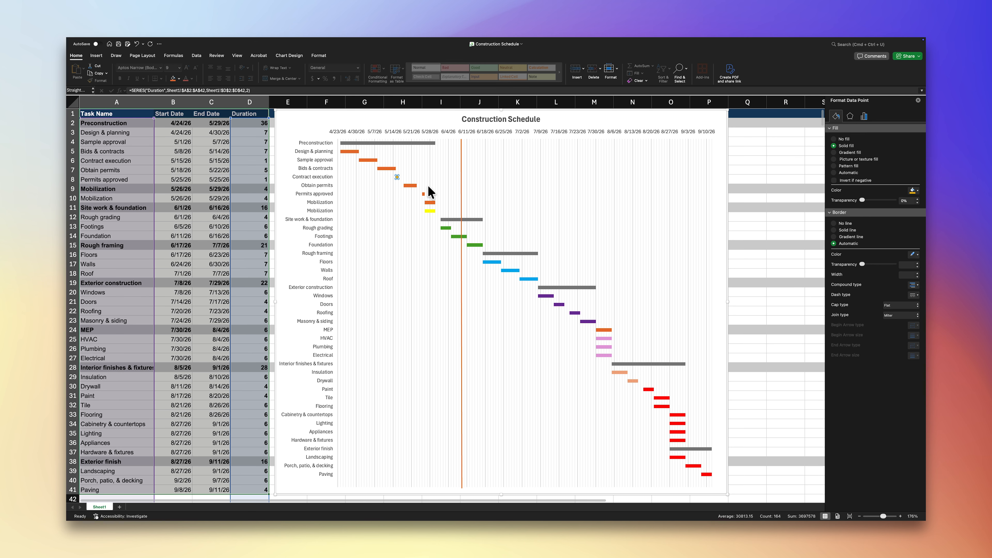
click(423, 194)
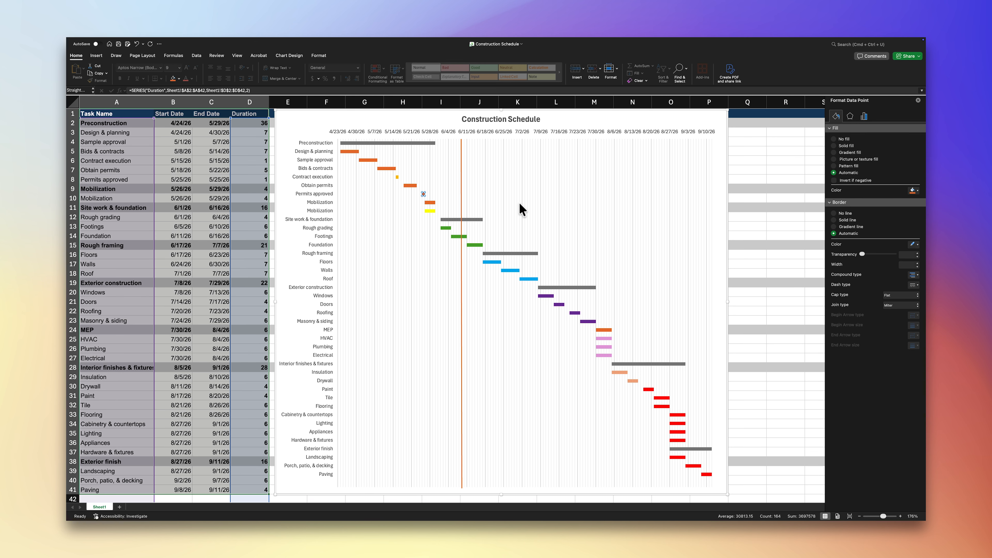
click(912, 191)
click(878, 259)
click(529, 138)
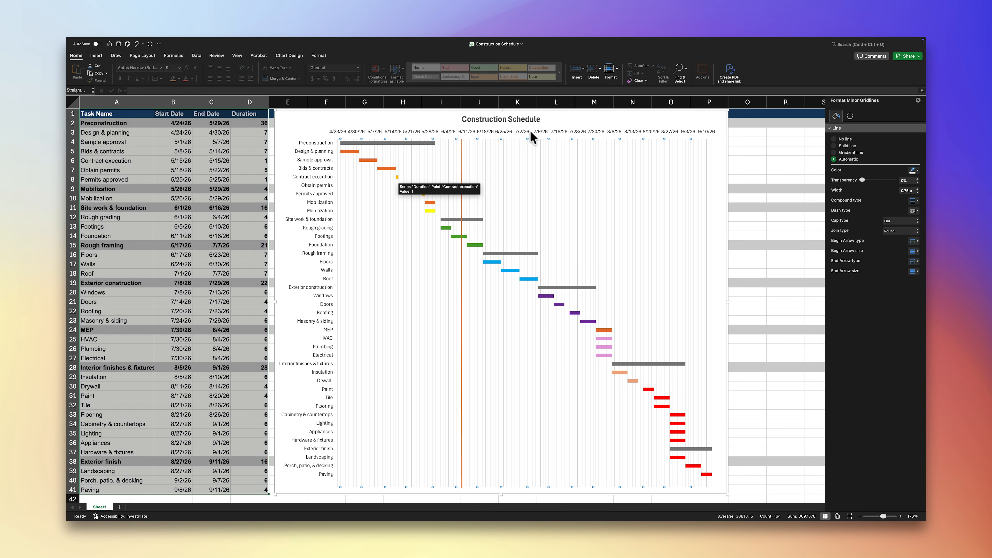
Step: Draw a diamond shape about 0.14" by 0.14" over the Contract execution bar and fill it with standard golden orange and no outline
click(96, 55)
click(182, 69)
click(268, 180)
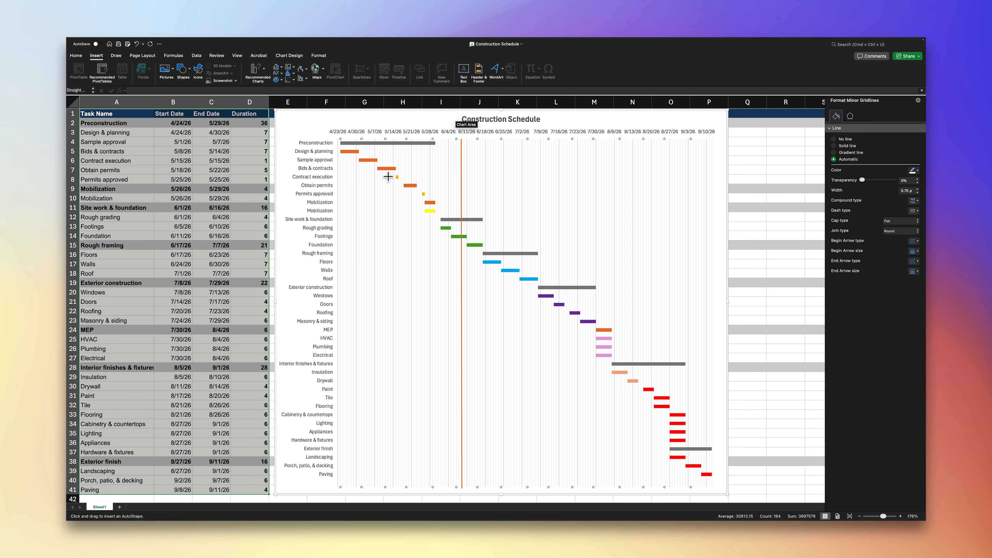
drag(394, 174, 399, 181)
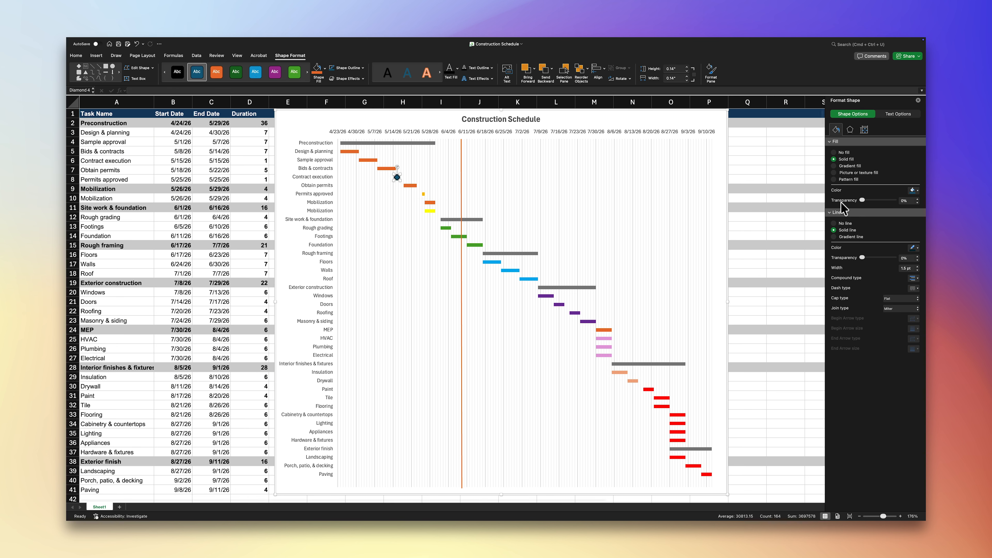
click(915, 191)
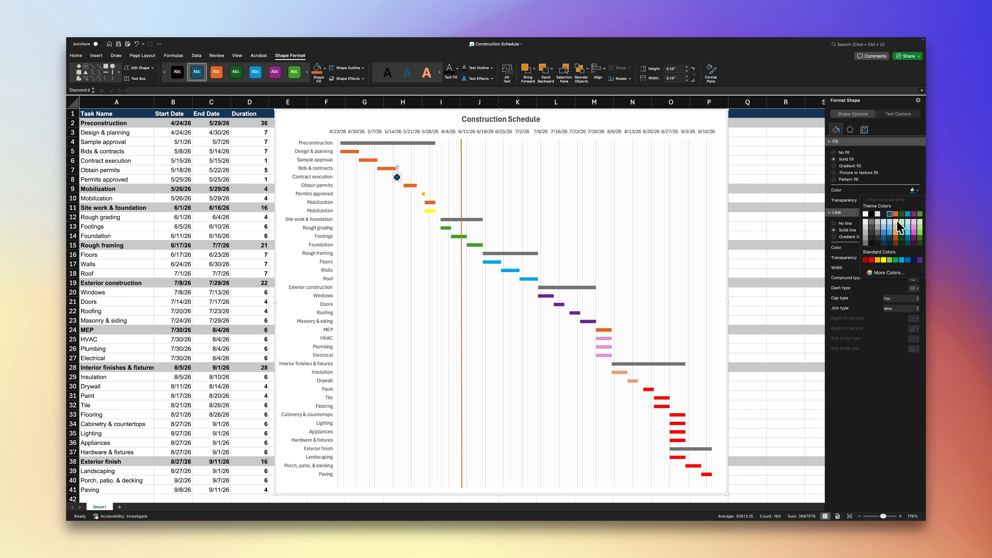
click(878, 260)
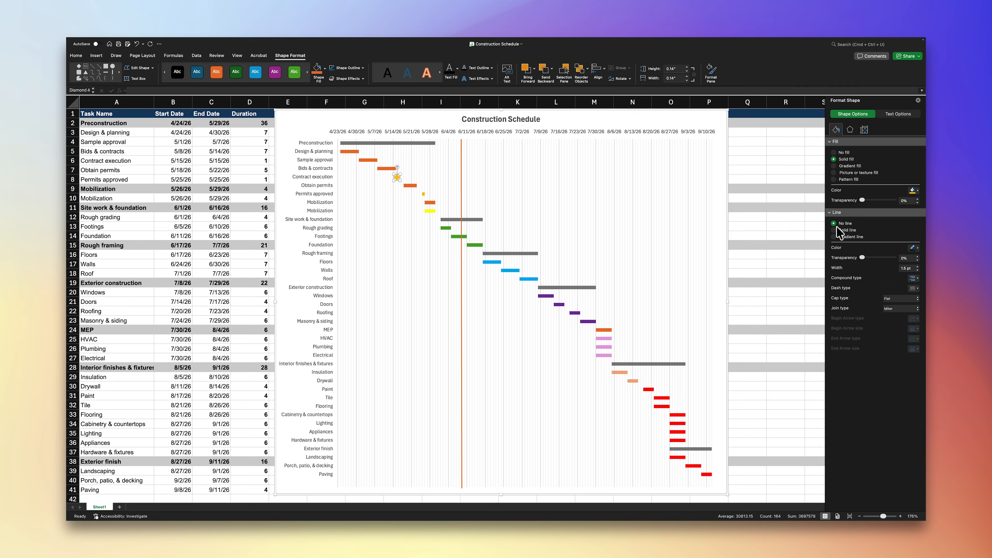
Step: Copy the orange diamond milestone marker and place the duplicate over the Permits approved bar
key(super+c)
key(super+v)
drag(282, 117, 426, 198)
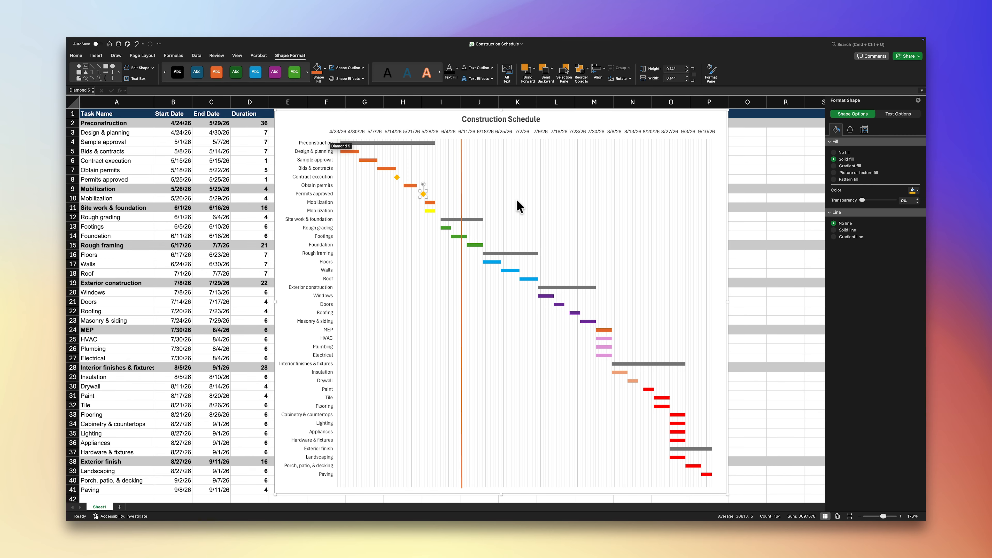
click(509, 199)
Step: Insert a new column before Task Name and enter the header WBS# in A1
click(133, 103)
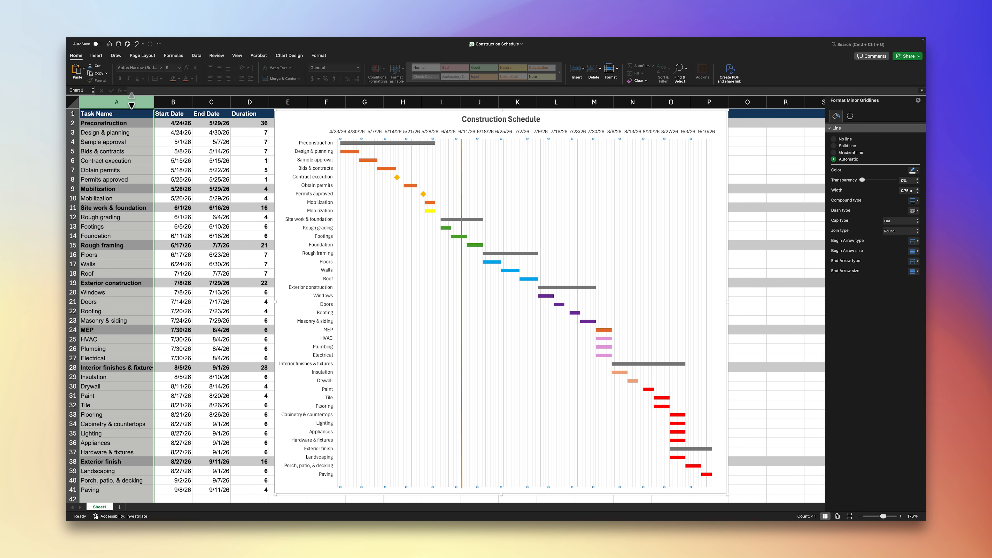
right_click(102, 115)
click(115, 156)
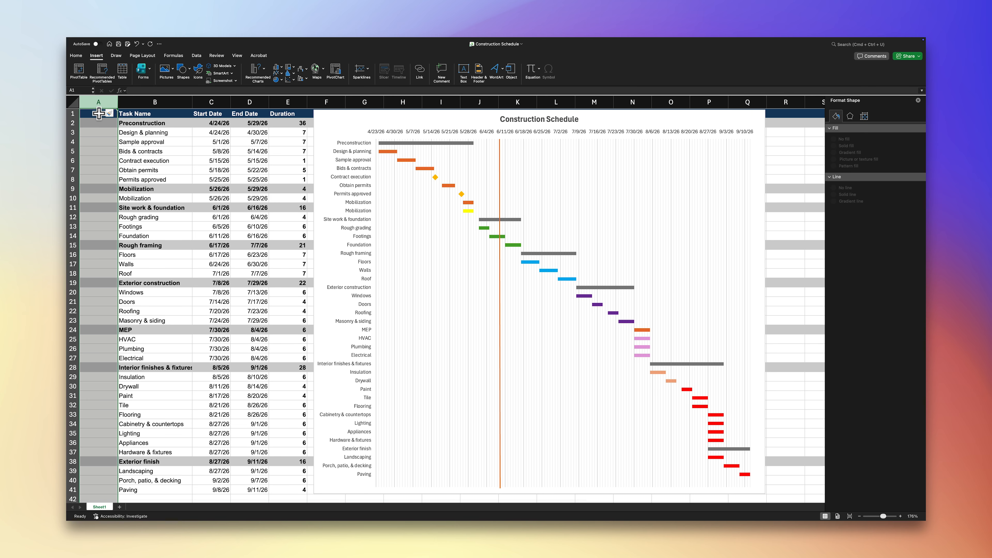
click(99, 114)
text(WBS#)
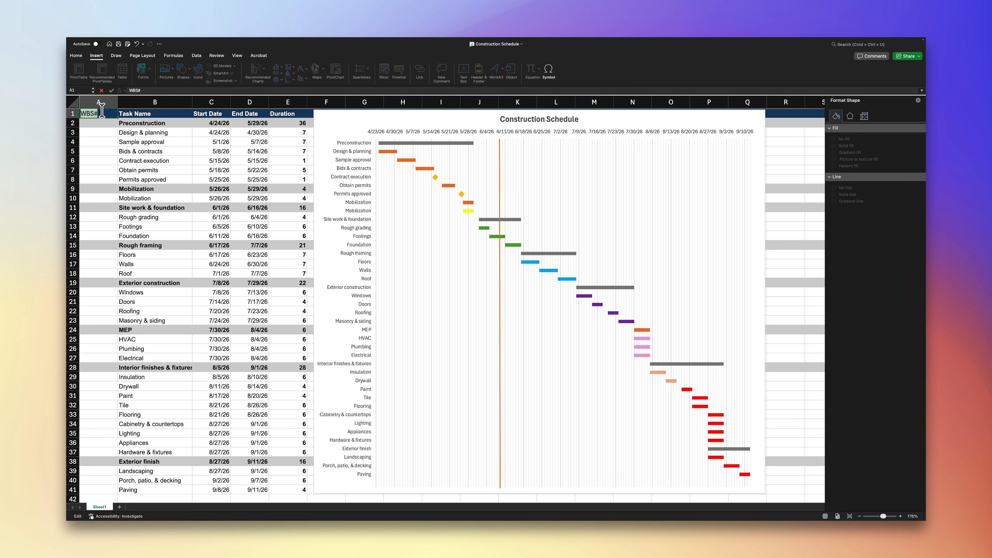
Step: Format the WBS# header in white Arial, size 10
click(76, 56)
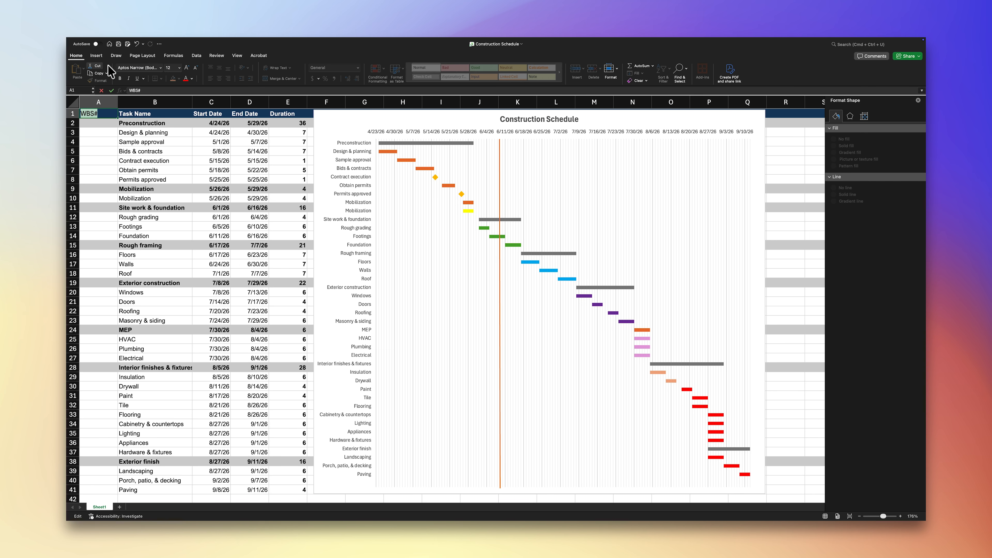
click(142, 67)
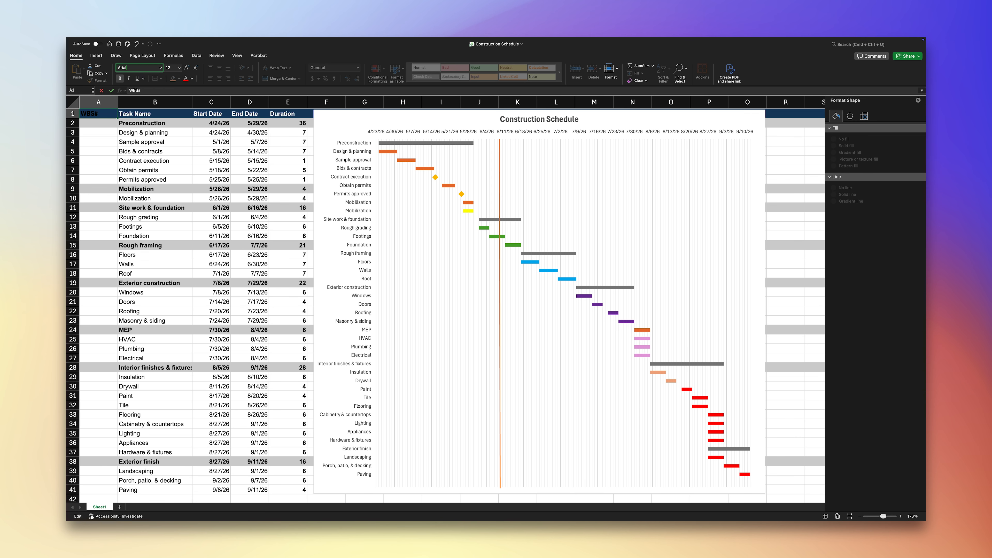
click(179, 67)
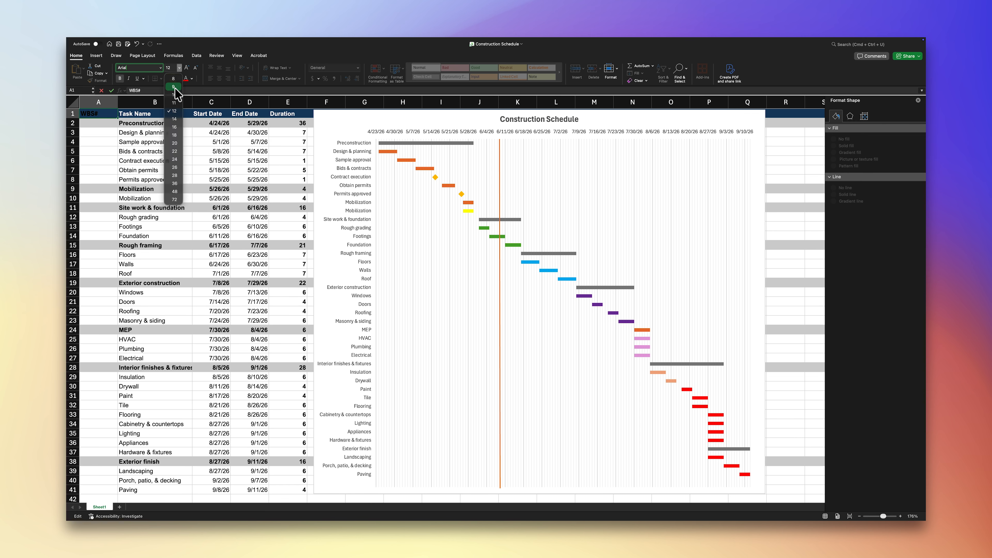
click(174, 95)
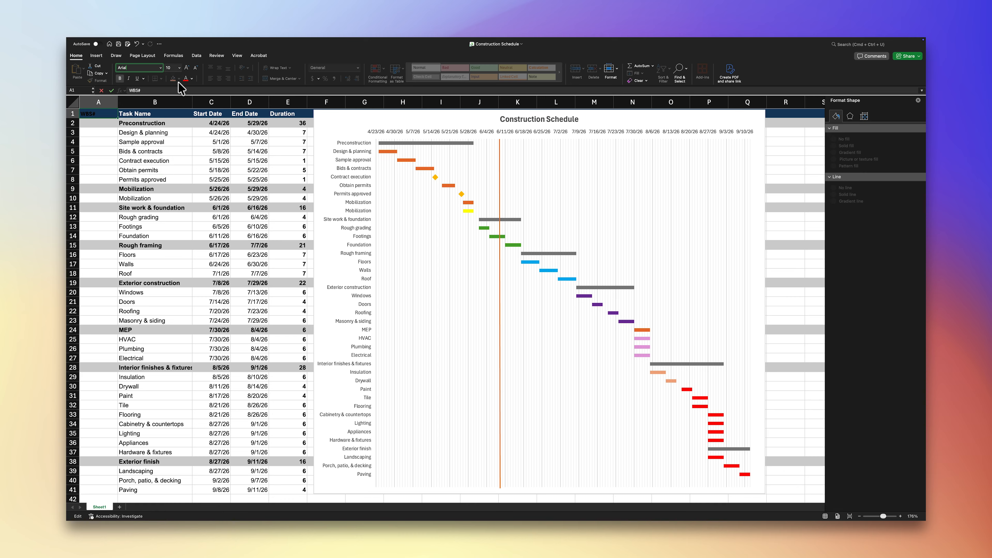
click(192, 79)
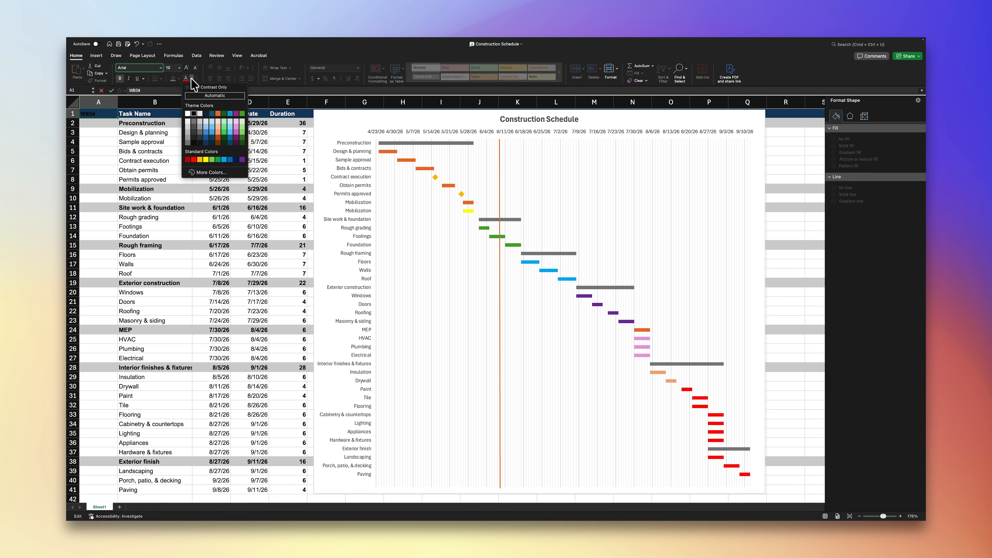
click(188, 114)
Step: Number all tasks in A2:A41 with hierarchical WBS numbers from 1.0 to 8.3, giving each phase row a whole number
click(111, 122)
text(1.0)
key(Return)
text(1.1)
key(Return)
text(1.2 1.3 1.4 1.5 1.6 2.0 2.1 3.0 3.1 3.2 3.3 4.0 4.1 4.2 4.3 5.0 5.1 5.2 5.3 5.4 6.0 6.1 6.2 6.3 7.0 7.1 7.2 7.3 7.4 7.5 7.6 7.7 7.8 7.9 8.0 8.1 8.2 8.3)
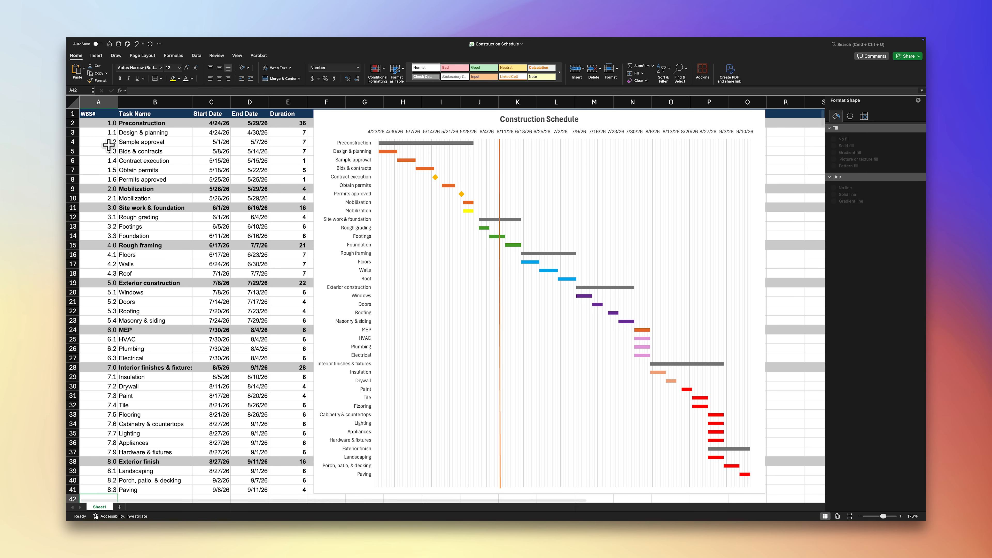
Step: Center the contents of the WBS# column
click(99, 101)
click(219, 79)
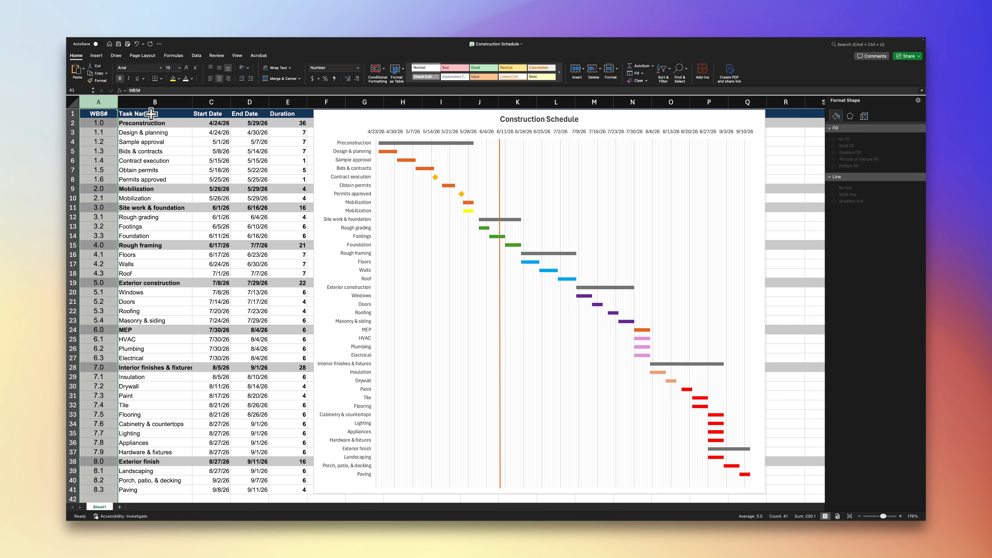
click(150, 114)
Step: Move the chart clear of column F and add a bold white Predecessor header in F1
drag(344, 117, 378, 116)
click(339, 113)
text(Predecessor)
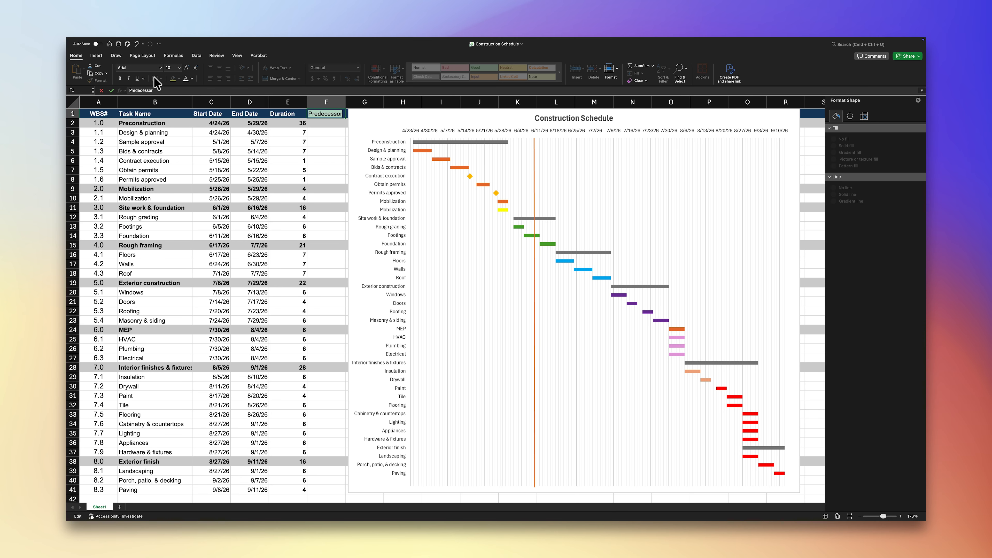
click(122, 82)
click(186, 79)
Step: Enter a dash as the predecessor of Preconstruction and of Design & planning
click(315, 124)
text(-)
key(Return)
text(-)
Step: Link predecessor cells F4:F8 to the preceding tasks' WBS numbers starting with =A3, and link F10 to A8
key(Return)
text(=)
click(98, 133)
drag(346, 146, 341, 181)
click(337, 198)
text(=)
click(100, 180)
Step: Link predecessor cell F12 to A10 and F13 to A12, and fill the F13 formula down through row 27
key(Return)
click(322, 219)
text(=)
click(109, 196)
Step: Link predecessor cells F20, F17 and F21 to WBS numbers A18, A16 and A20 respectively
key(Return)
text(=)
click(99, 217)
key(Return)
drag(345, 231, 344, 360)
click(321, 256)
click(338, 290)
text(=)
click(106, 274)
key(Return)
click(326, 264)
text(=)
click(112, 255)
key(Return)
click(339, 302)
text(=)
click(105, 292)
key(Return)
Step: Link the Insulation predecessor cell F29 to Electrical's WBS number with =A27
click(336, 349)
click(336, 377)
text(=)
click(106, 356)
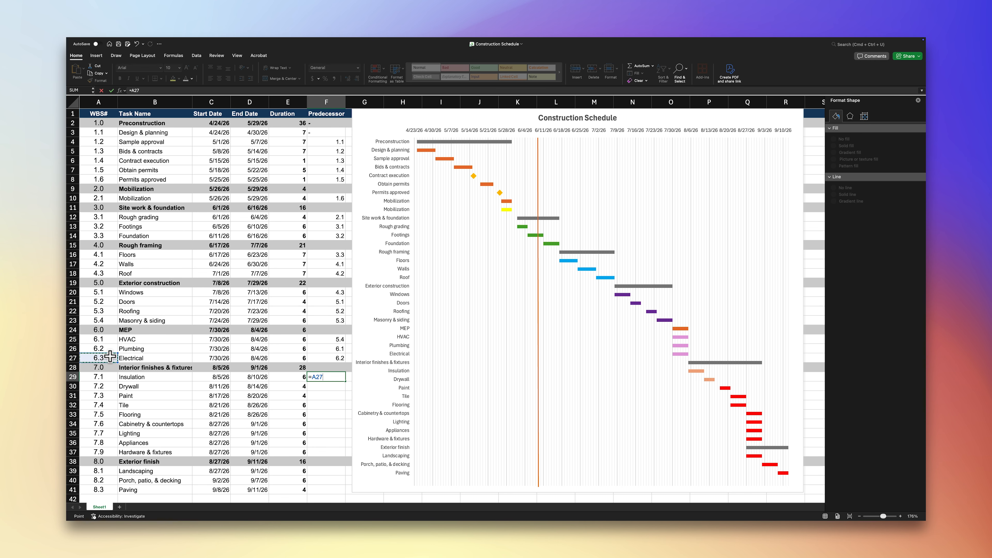